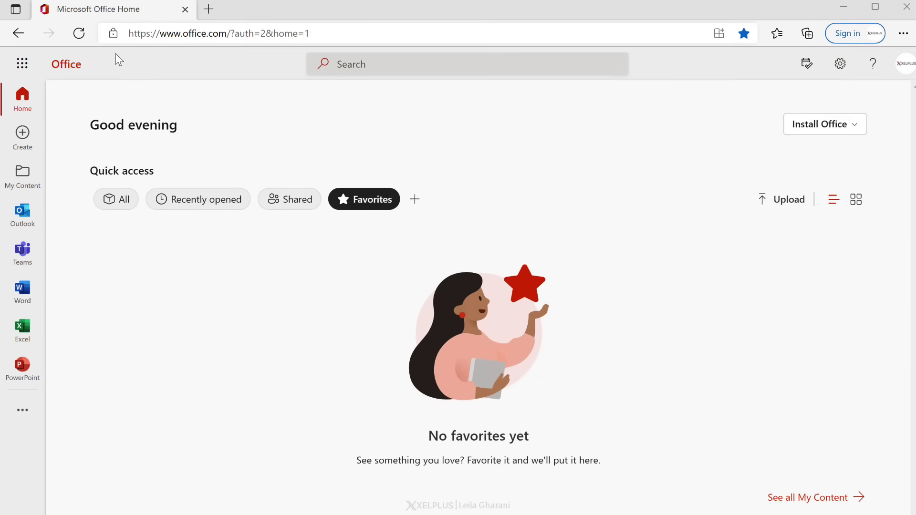
Launch Power Automate from the Microsoft 365 app launcher
{"action": "left_click", "coordinate": [24, 27]}
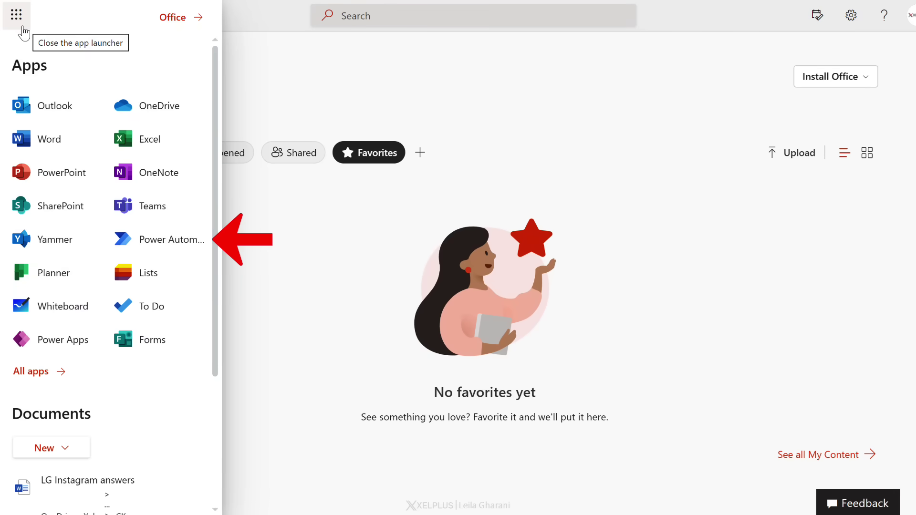
{"action": "left_click", "coordinate": [179, 240]}
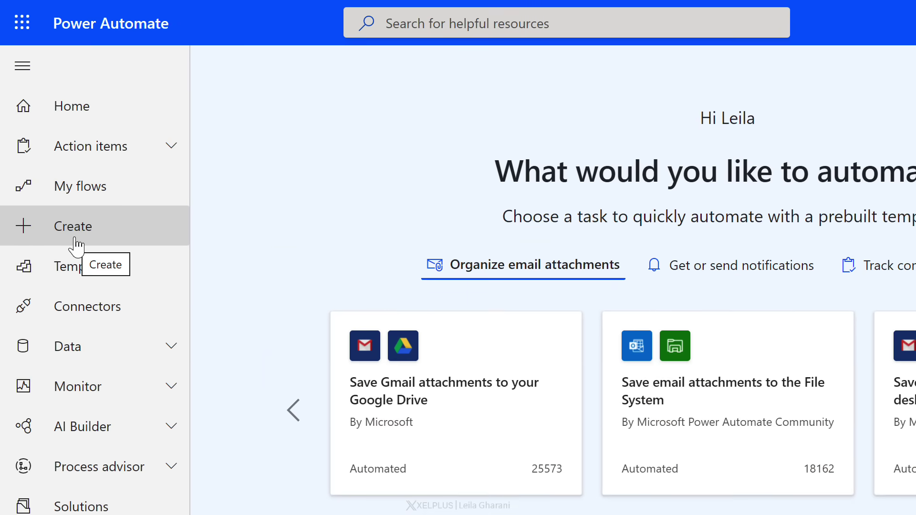
Start a blank automated cloud flow from the Create page
{"action": "left_click", "coordinate": [70, 218]}
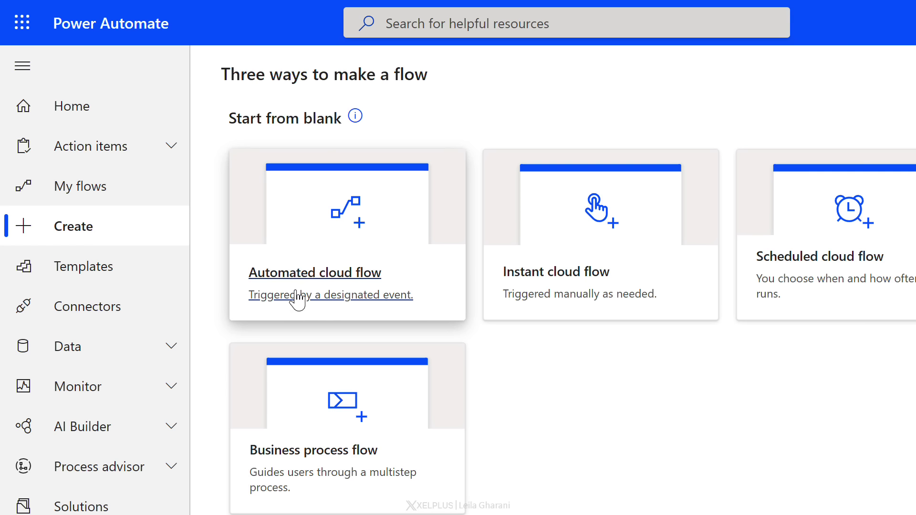
{"action": "left_click", "coordinate": [300, 286]}
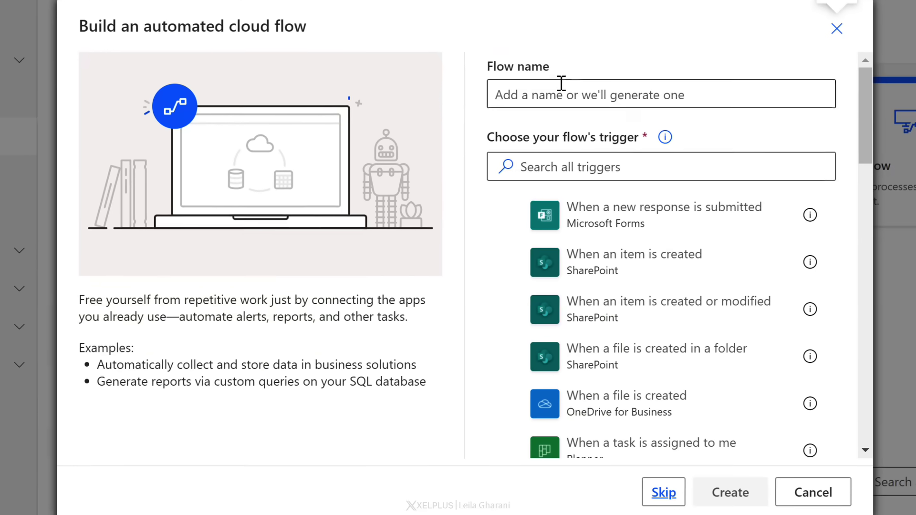
Create flow 'Save attachments' with the Outlook 'When a new email arrives (V3)' trigger
{"action": "left_click", "coordinate": [552, 96]}
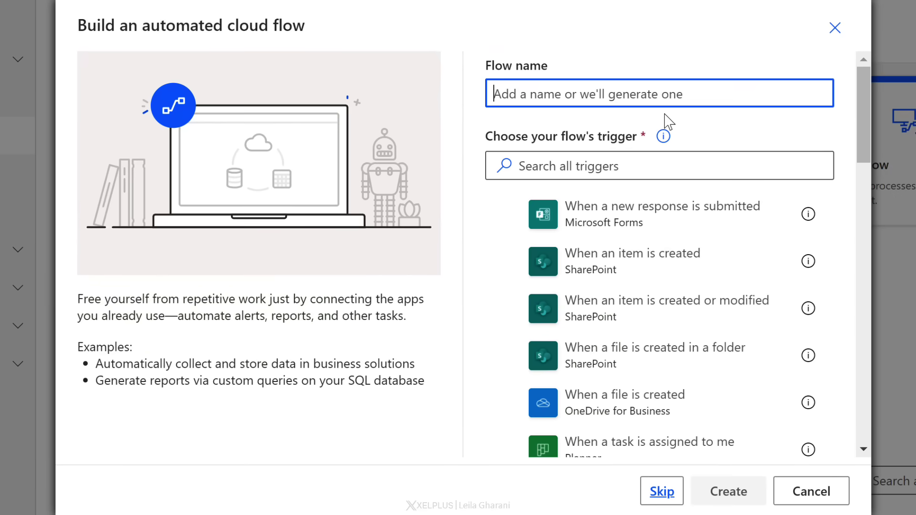
{"action": "type", "text": "Save attachments"}
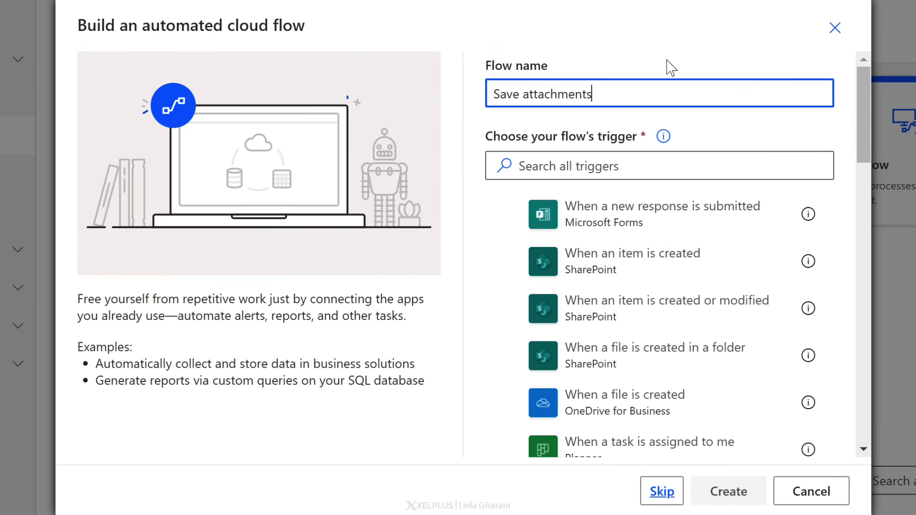
{"action": "left_click", "coordinate": [665, 175]}
{"action": "type", "text": "o"}
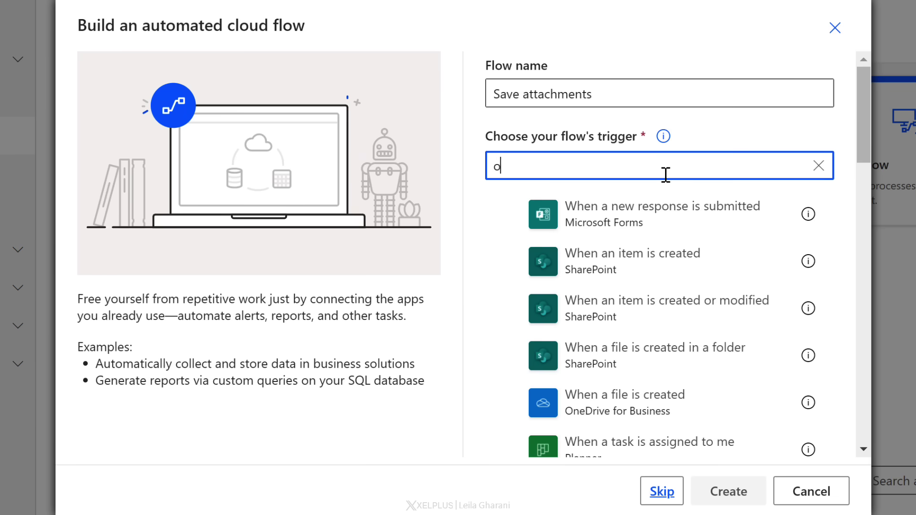
{"action": "type", "text": "utlook"}
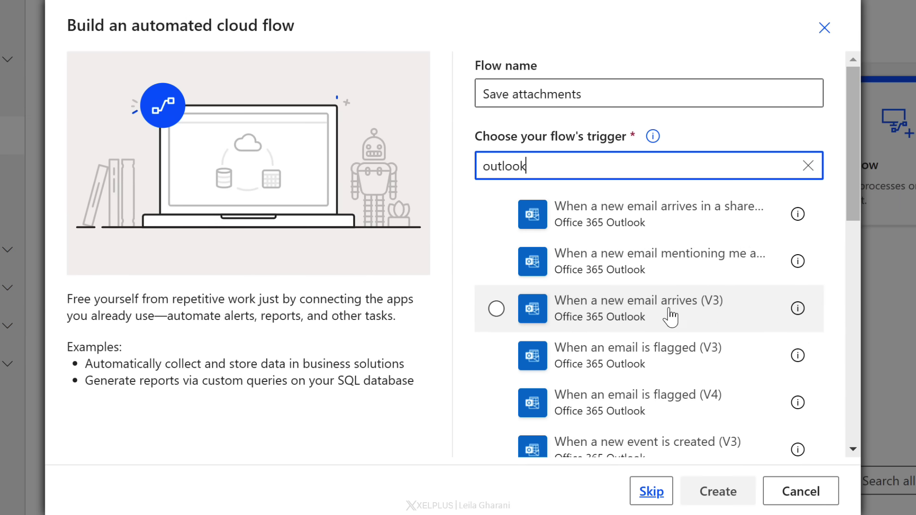
{"action": "left_click", "coordinate": [667, 319]}
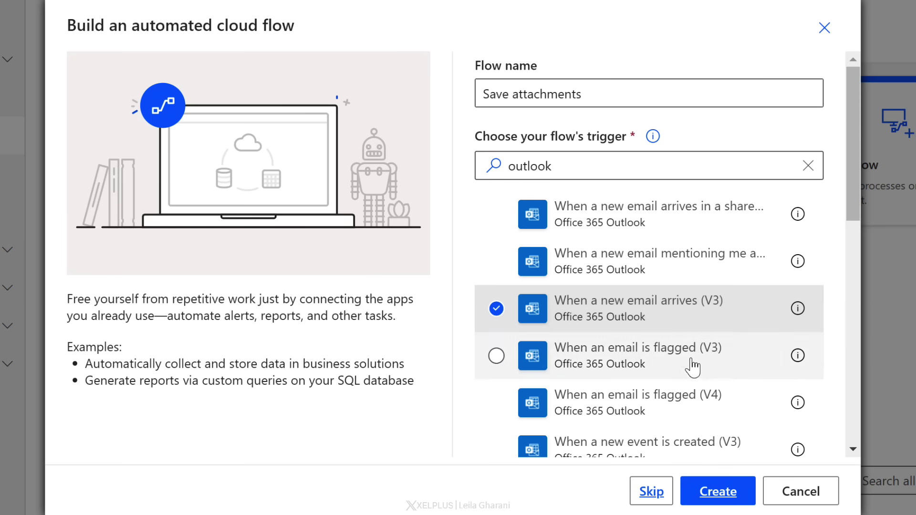
{"action": "left_click", "coordinate": [718, 491]}
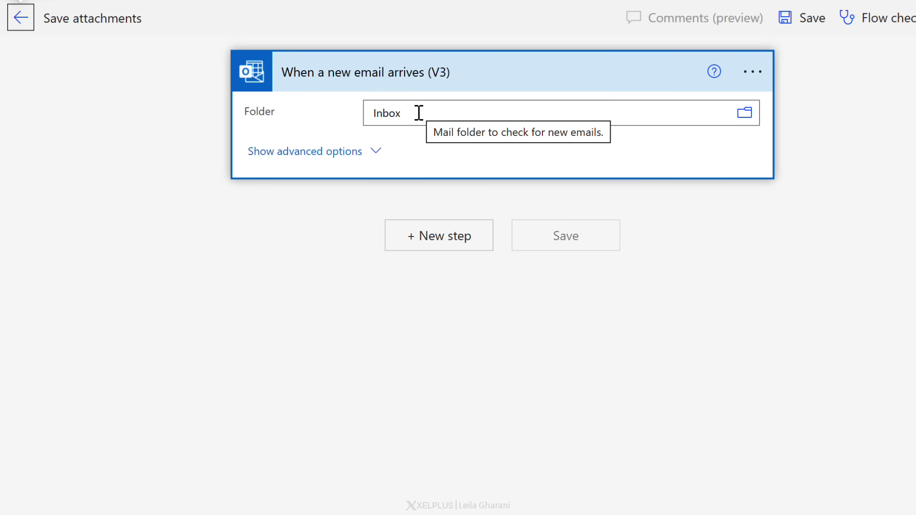
Set Only with Attachments and Include Attachments to Yes, importance Any, subject filter 'Project XelPlus'
{"action": "left_click", "coordinate": [343, 158]}
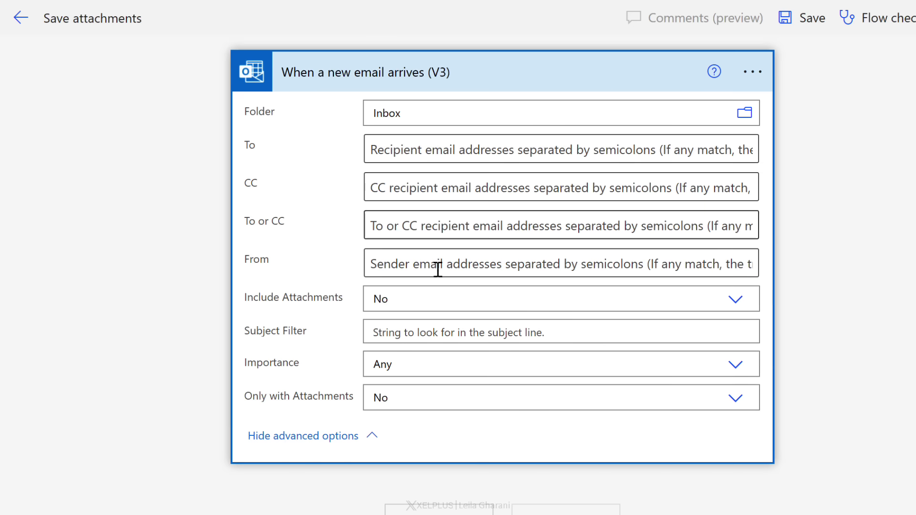
{"action": "left_click", "coordinate": [434, 401]}
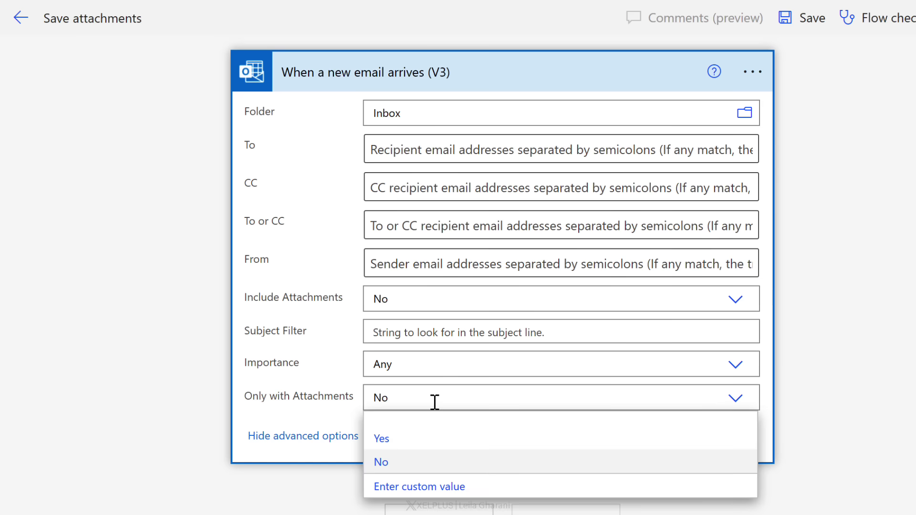
{"action": "left_click", "coordinate": [404, 439]}
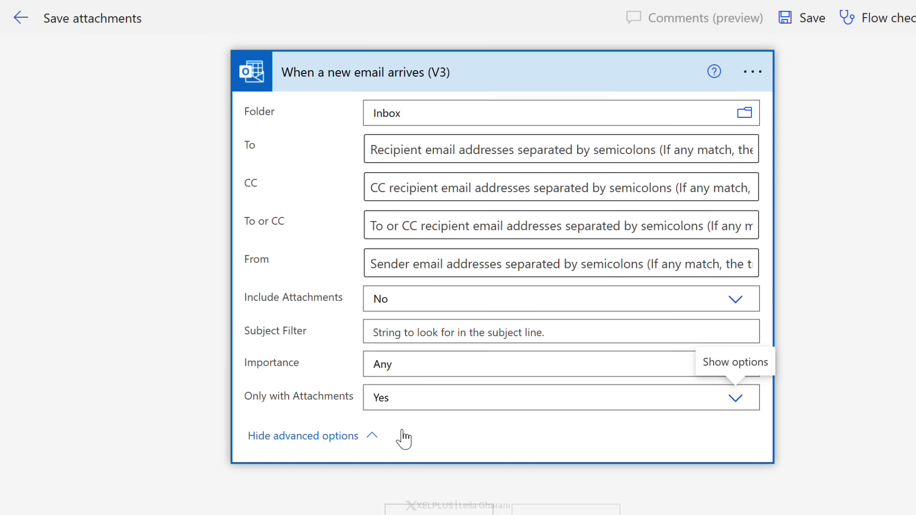
{"action": "left_click", "coordinate": [409, 368]}
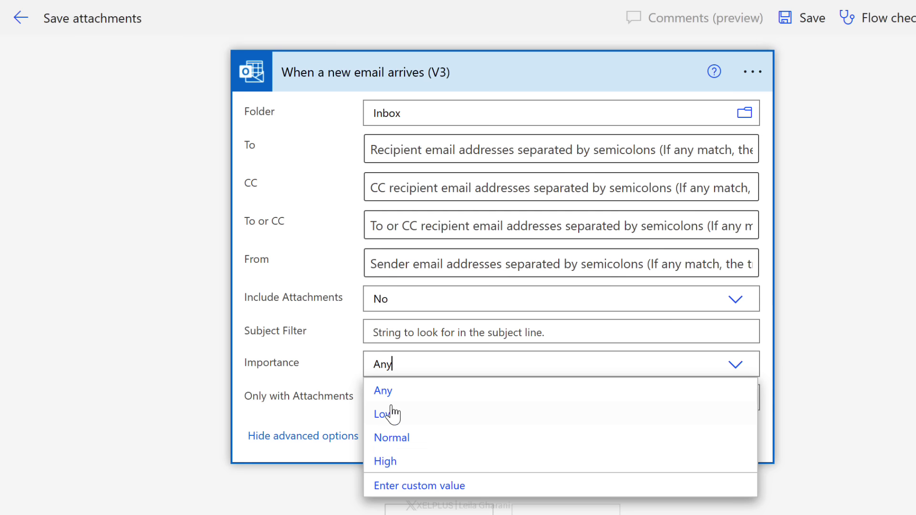
{"action": "left_click", "coordinate": [400, 364]}
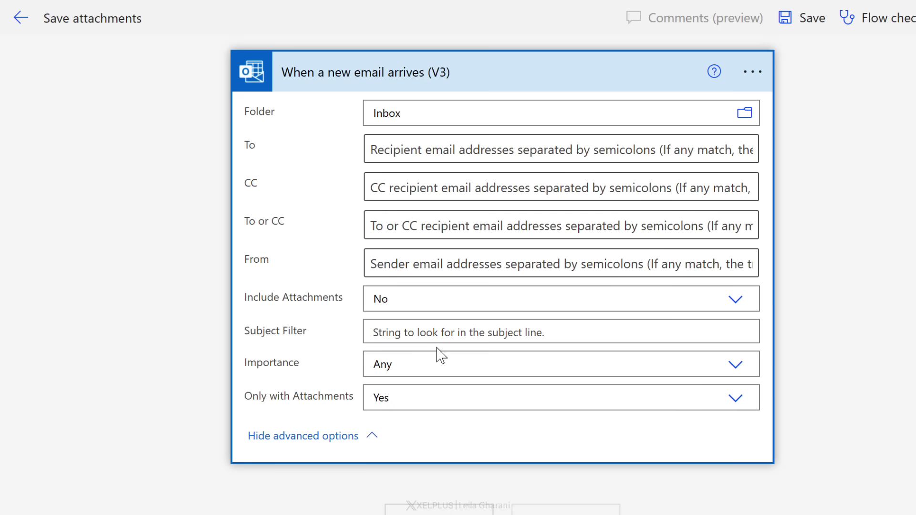
{"action": "left_click", "coordinate": [406, 300]}
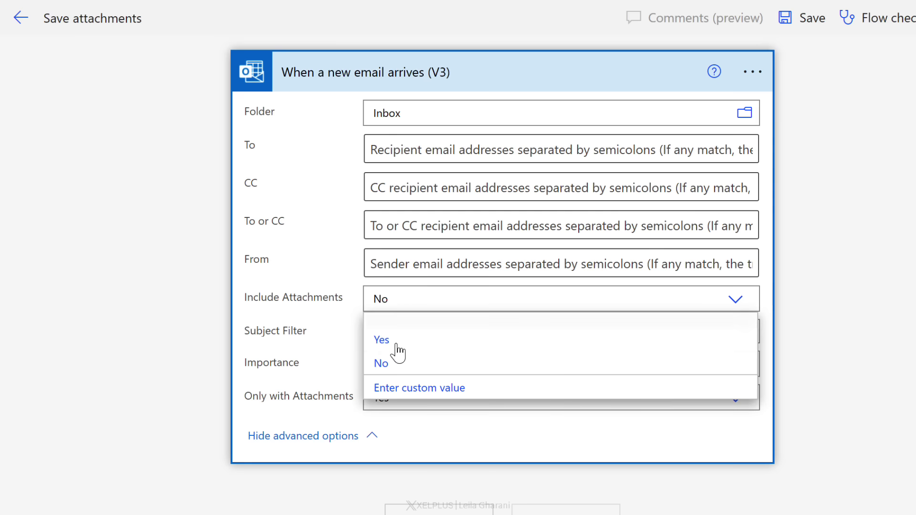
{"action": "left_click", "coordinate": [382, 340]}
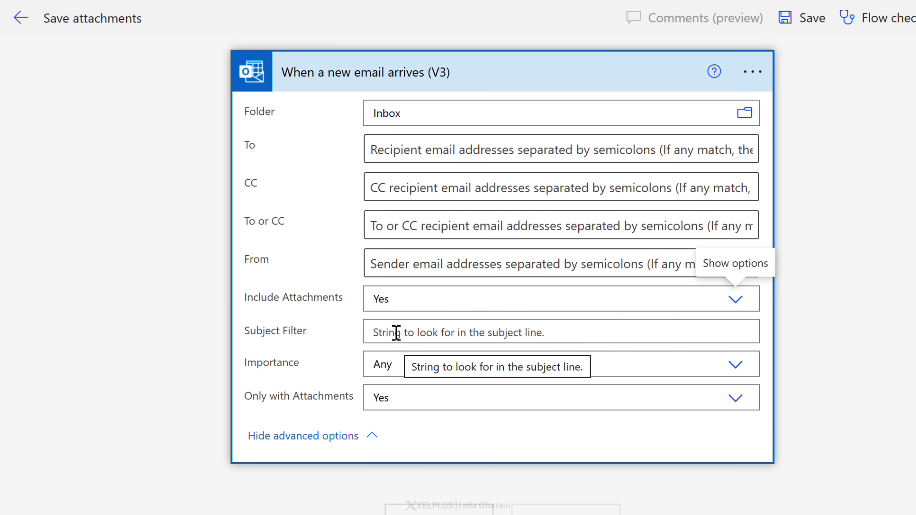
{"action": "left_click", "coordinate": [396, 334]}
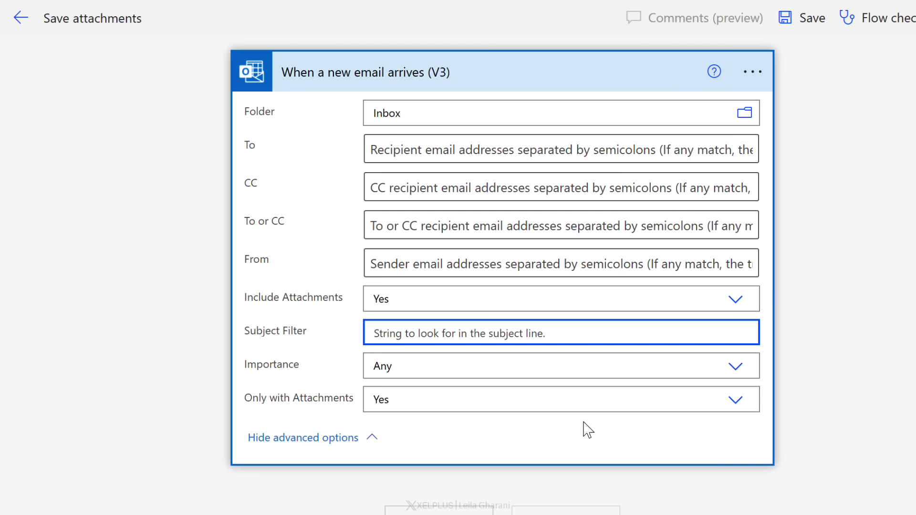
{"action": "type", "text": "Project XelPlus"}
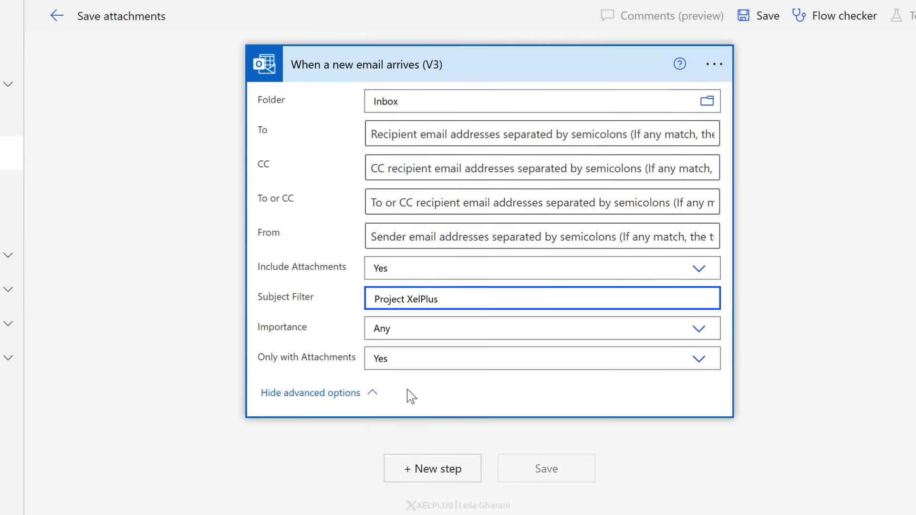
Add an Apply to each control as the step after the email trigger
{"action": "left_click", "coordinate": [438, 469]}
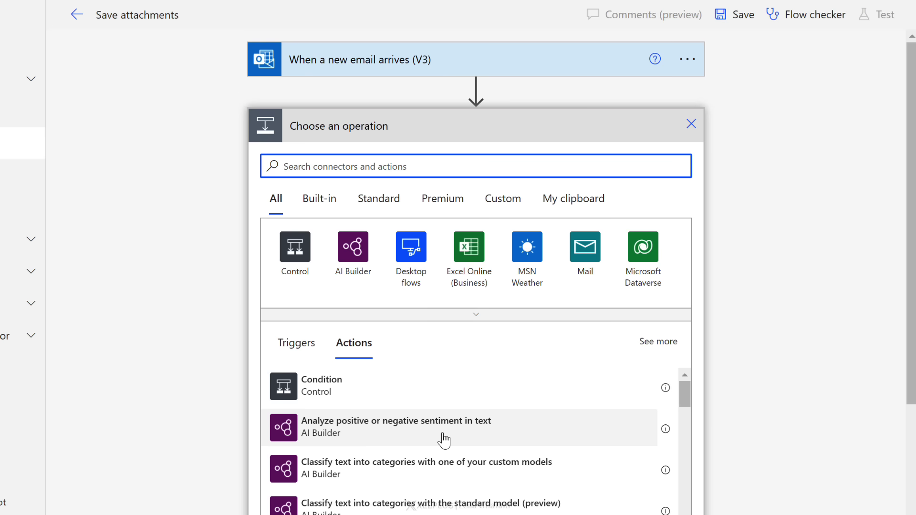
{"action": "type", "text": "ap"}
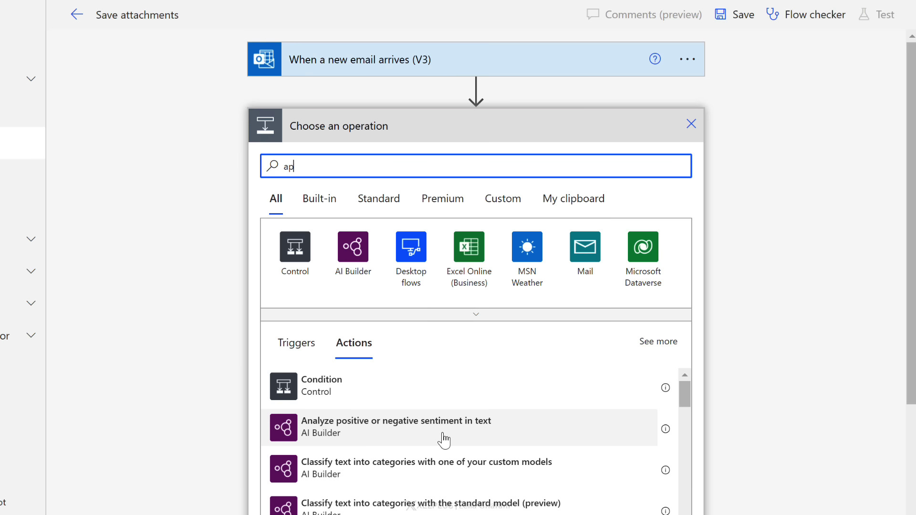
{"action": "type", "text": "ply to eac"}
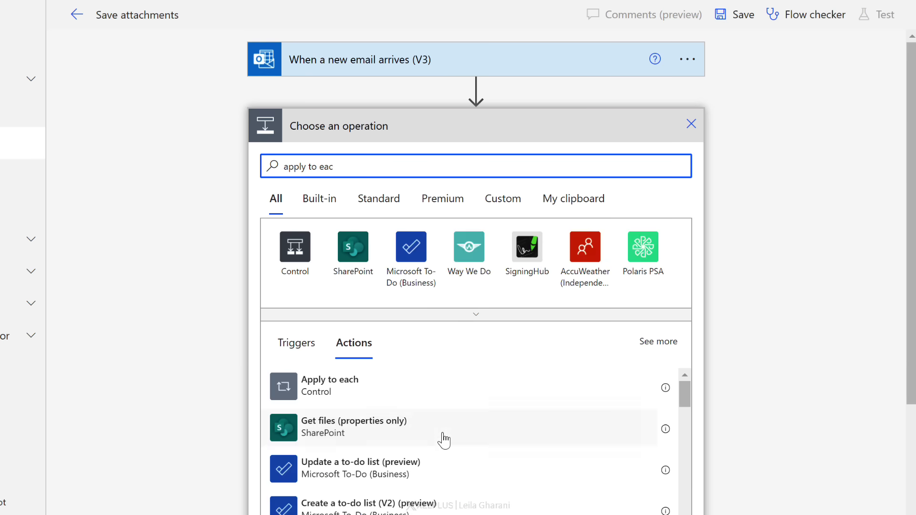
{"action": "left_click", "coordinate": [399, 387]}
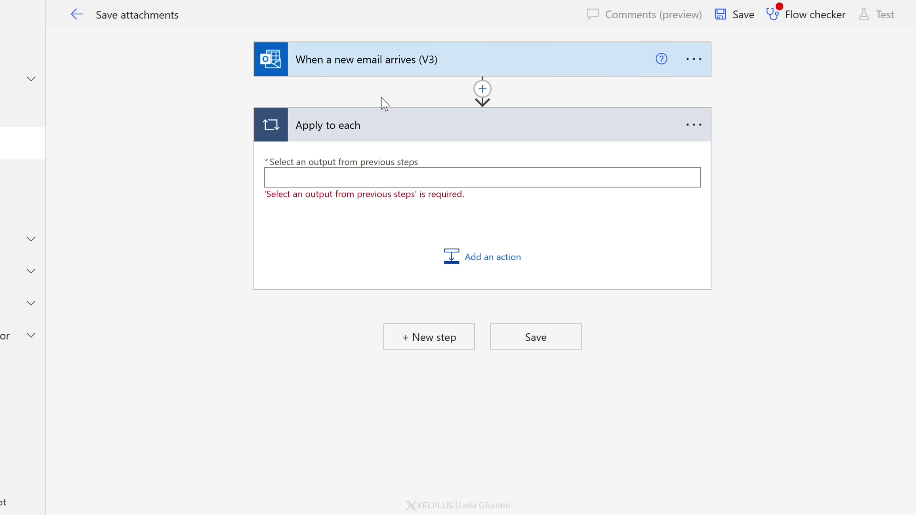
Set the loop's output to the trigger's Attachments dynamic content
{"action": "left_click", "coordinate": [335, 184]}
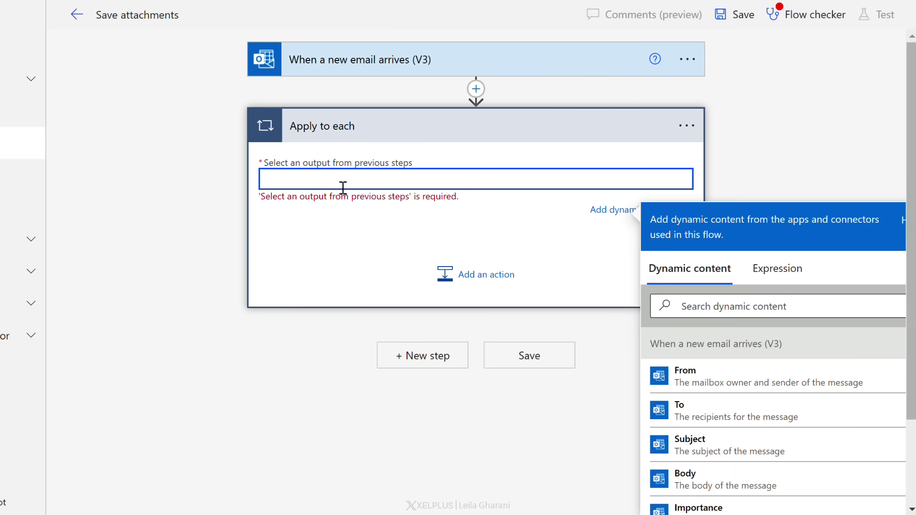
{"action": "scroll", "coordinate": [745, 387], "scroll_direction": "down", "scroll_amount": 3}
{"action": "scroll", "coordinate": [708, 411], "scroll_direction": "down", "scroll_amount": 3}
{"action": "scroll", "coordinate": [730, 422], "scroll_direction": "down", "scroll_amount": 3}
{"action": "scroll", "coordinate": [730, 422], "scroll_direction": "down", "scroll_amount": 1}
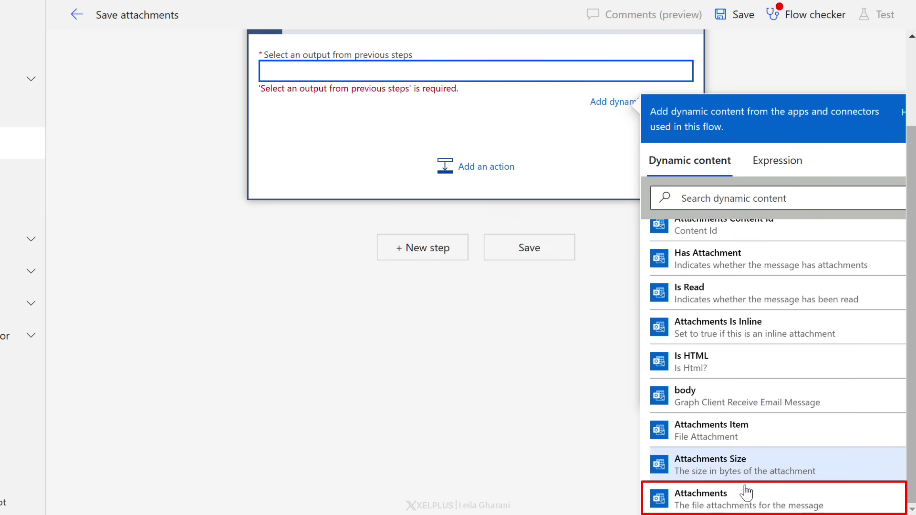
{"action": "left_click", "coordinate": [716, 509]}
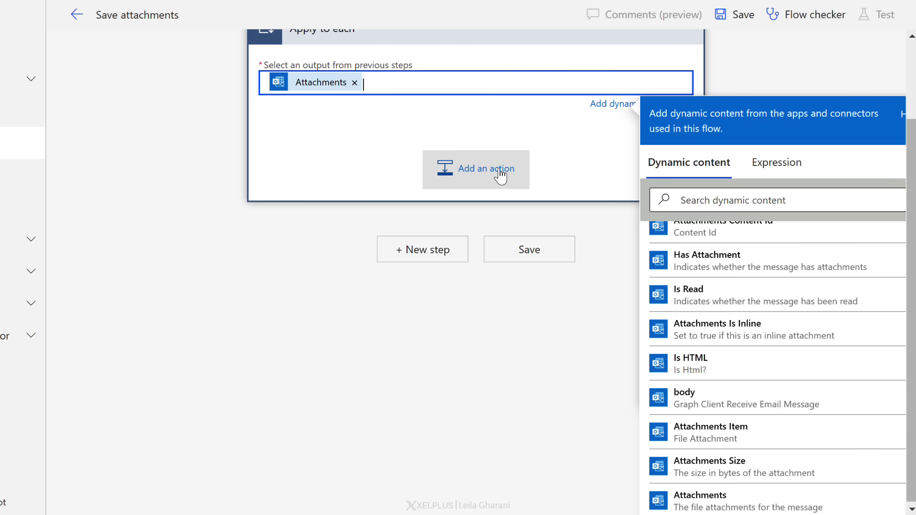
Place a SharePoint Create file action inside the Apply to each loop
{"action": "left_click", "coordinate": [500, 176]}
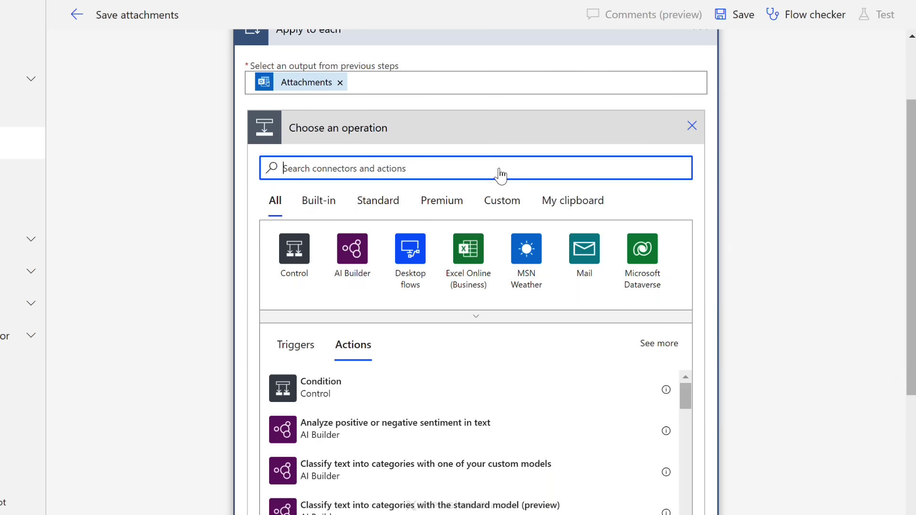
{"action": "type", "text": "sh"}
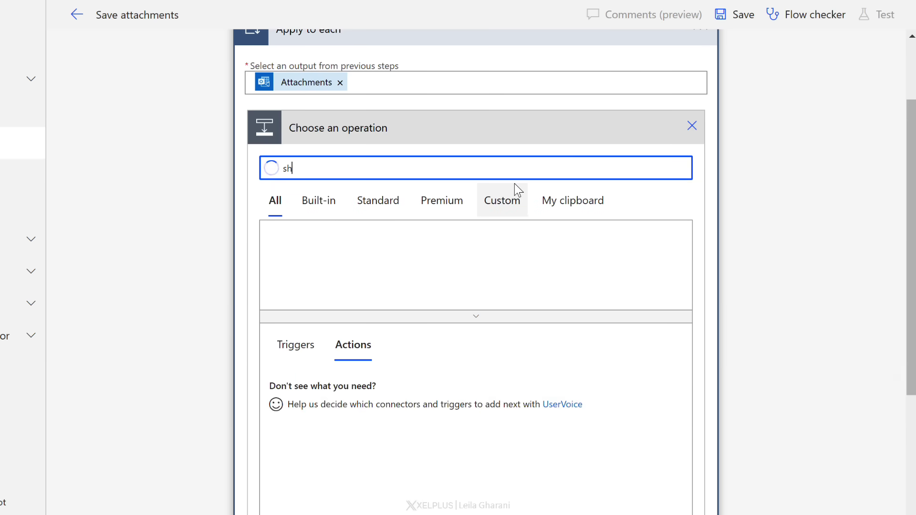
{"action": "type", "text": "are"}
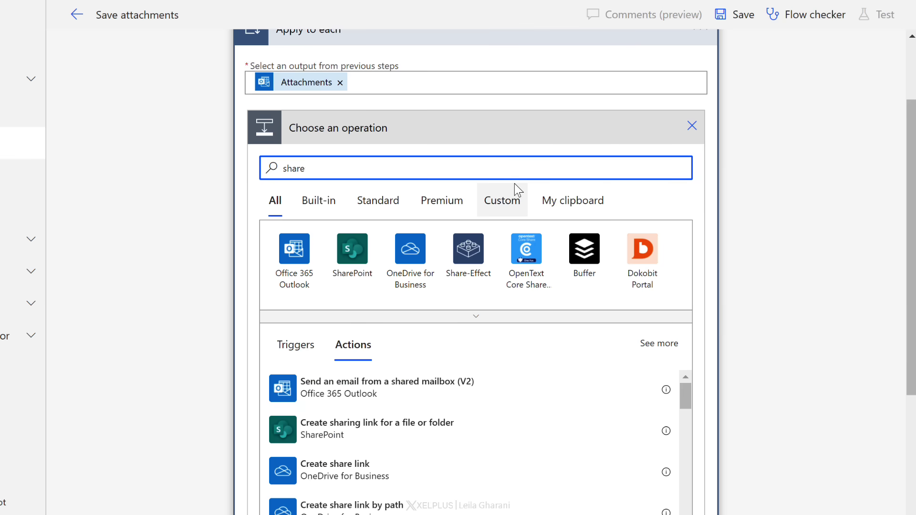
{"action": "type", "text": "point"}
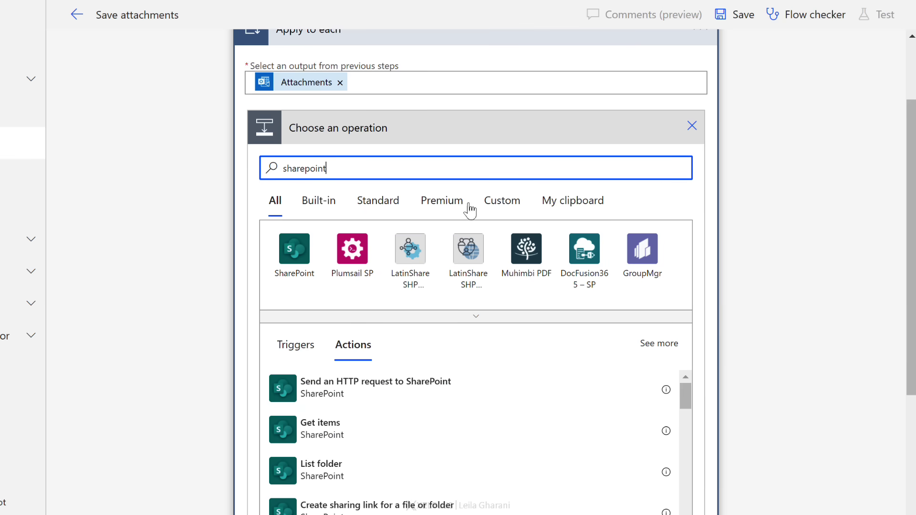
{"action": "scroll", "coordinate": [327, 380], "scroll_direction": "down", "scroll_amount": 1}
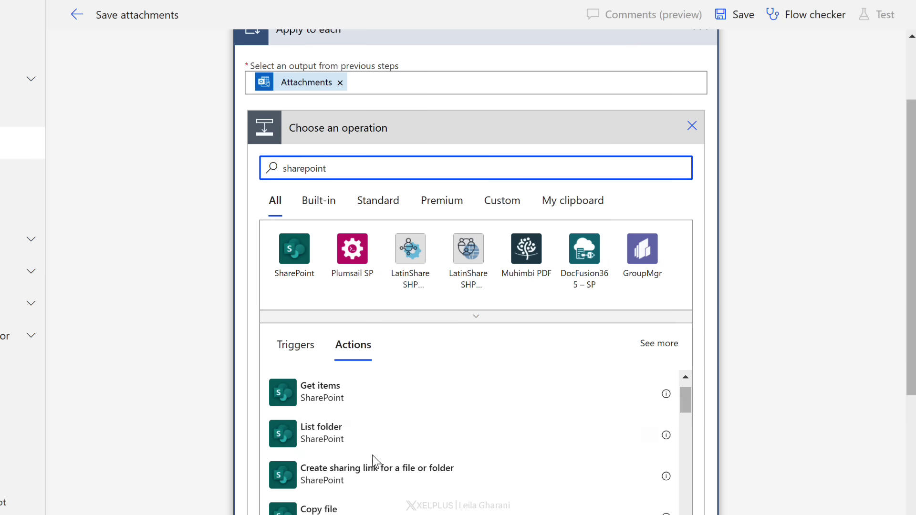
{"action": "scroll", "coordinate": [375, 455], "scroll_direction": "down", "scroll_amount": 2}
{"action": "scroll", "coordinate": [420, 427], "scroll_direction": "down", "scroll_amount": 1}
{"action": "scroll", "coordinate": [420, 430], "scroll_direction": "down", "scroll_amount": 1}
{"action": "scroll", "coordinate": [420, 428], "scroll_direction": "down", "scroll_amount": 1}
{"action": "scroll", "coordinate": [421, 428], "scroll_direction": "down", "scroll_amount": 1}
{"action": "scroll", "coordinate": [420, 428], "scroll_direction": "down", "scroll_amount": 2}
{"action": "scroll", "coordinate": [421, 427], "scroll_direction": "down", "scroll_amount": 1}
{"action": "scroll", "coordinate": [420, 427], "scroll_direction": "down", "scroll_amount": 2}
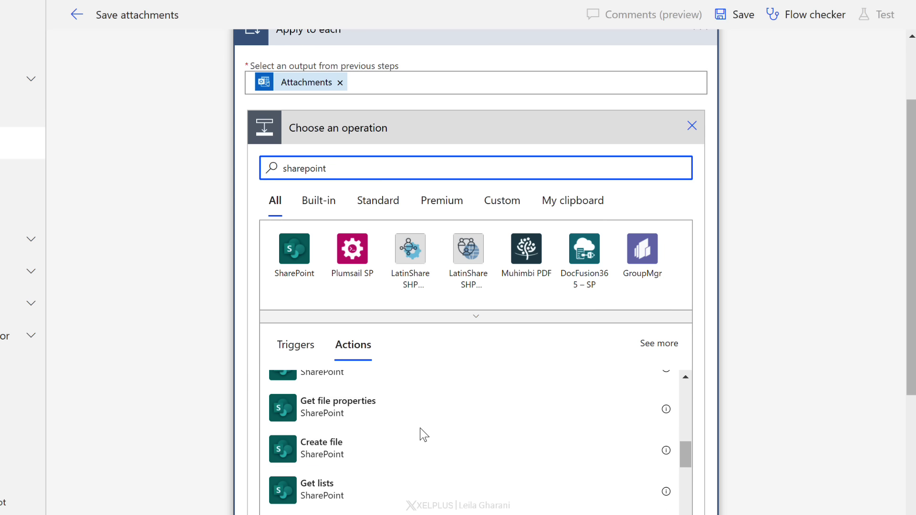
{"action": "left_click", "coordinate": [321, 450]}
Set Create file's site to Team Finance and folder to Freigegebene Dokumente/Monthly Reporting
{"action": "left_click", "coordinate": [321, 451]}
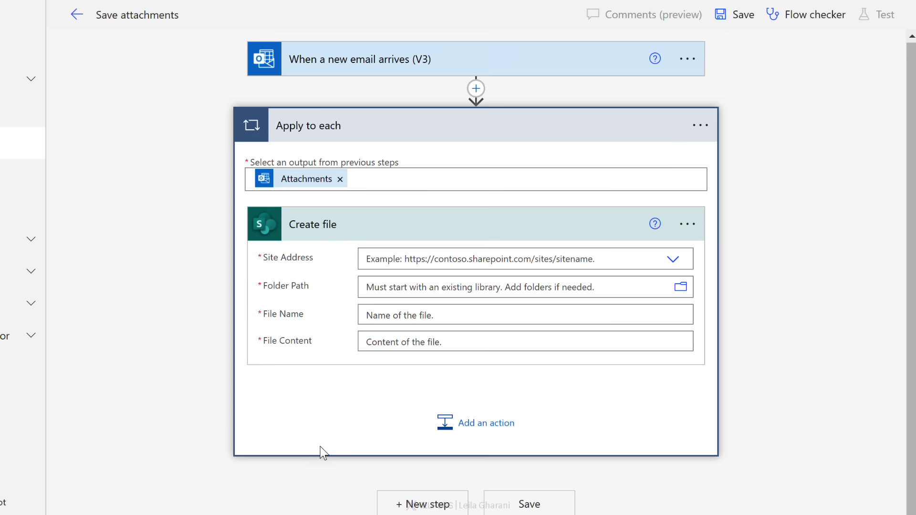
{"action": "left_click", "coordinate": [672, 259]}
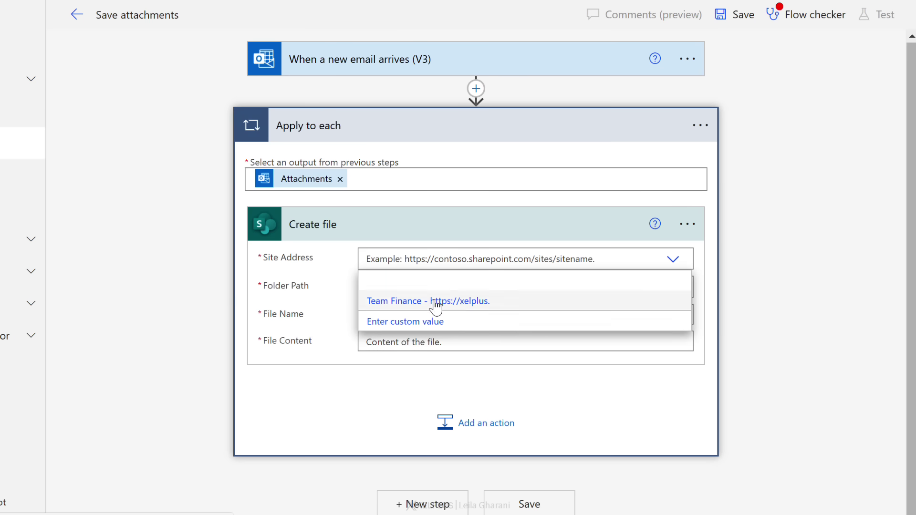
{"action": "left_click", "coordinate": [452, 302]}
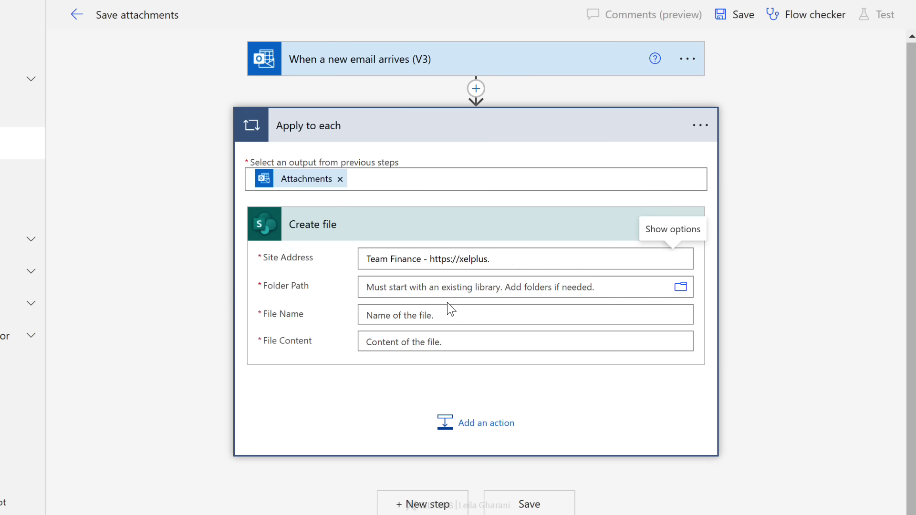
{"action": "left_click", "coordinate": [681, 287]}
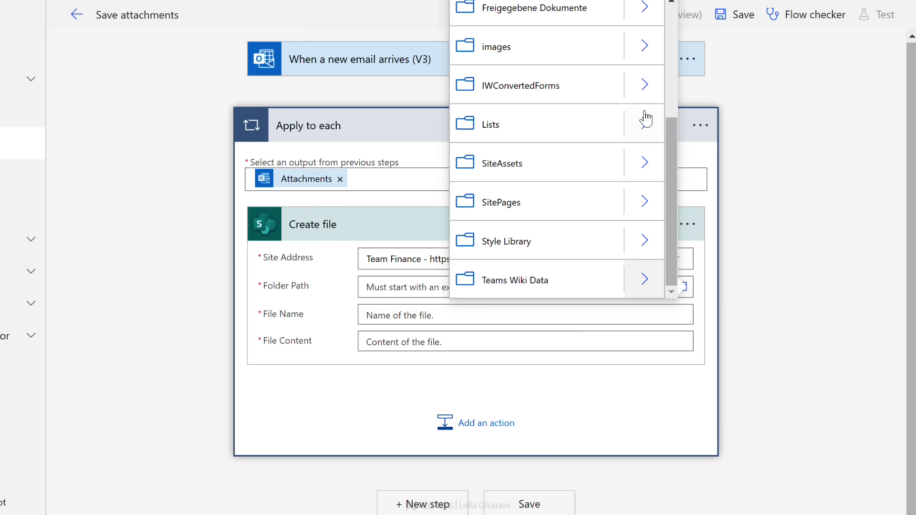
{"action": "left_click", "coordinate": [641, 13]}
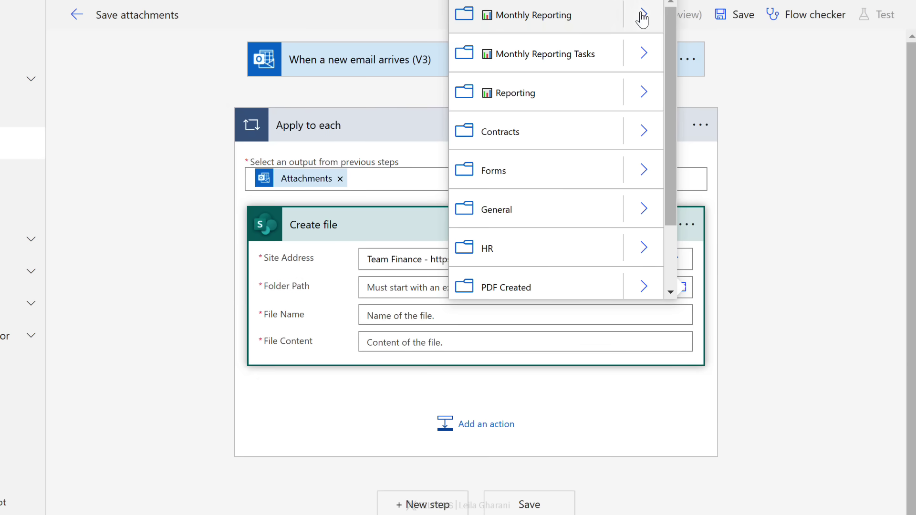
{"action": "left_click", "coordinate": [526, 16]}
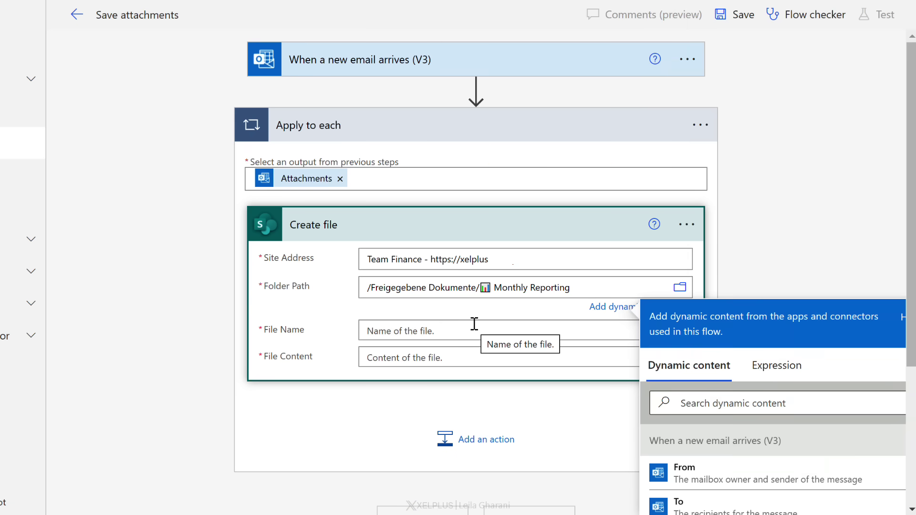
Fill File Name with Attachments Name and File Content with Attachments Content
{"action": "left_click", "coordinate": [444, 332]}
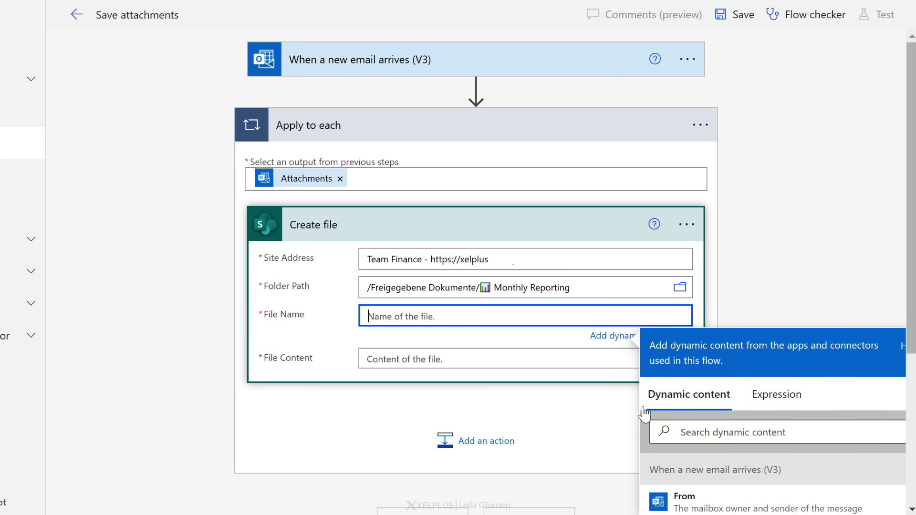
{"action": "scroll", "coordinate": [718, 494], "scroll_direction": "down", "scroll_amount": 3}
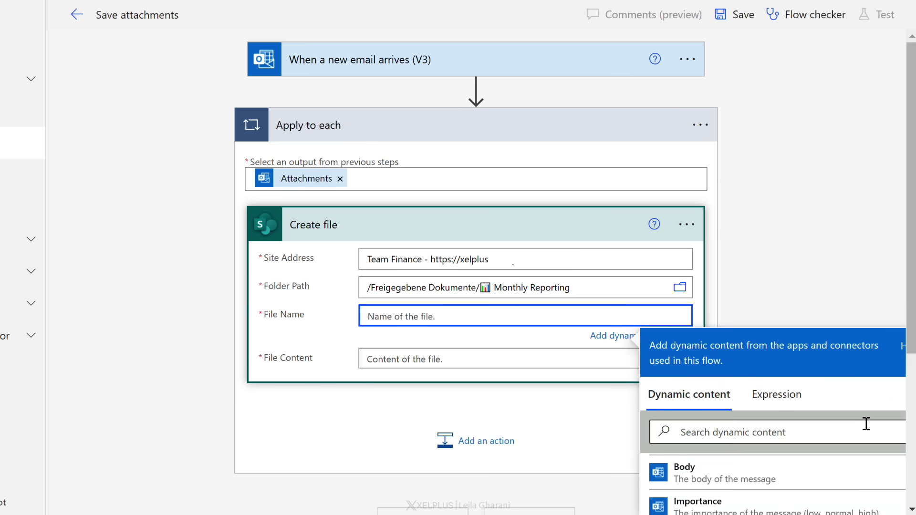
{"action": "left_click_drag", "start_coordinate": [911, 337], "coordinate": [913, 459]}
{"action": "scroll", "coordinate": [913, 458], "scroll_direction": "down", "scroll_amount": 1}
{"action": "scroll", "coordinate": [713, 337], "scroll_direction": "down", "scroll_amount": 3}
{"action": "scroll", "coordinate": [714, 338], "scroll_direction": "down", "scroll_amount": 4}
{"action": "scroll", "coordinate": [713, 336], "scroll_direction": "down", "scroll_amount": 1}
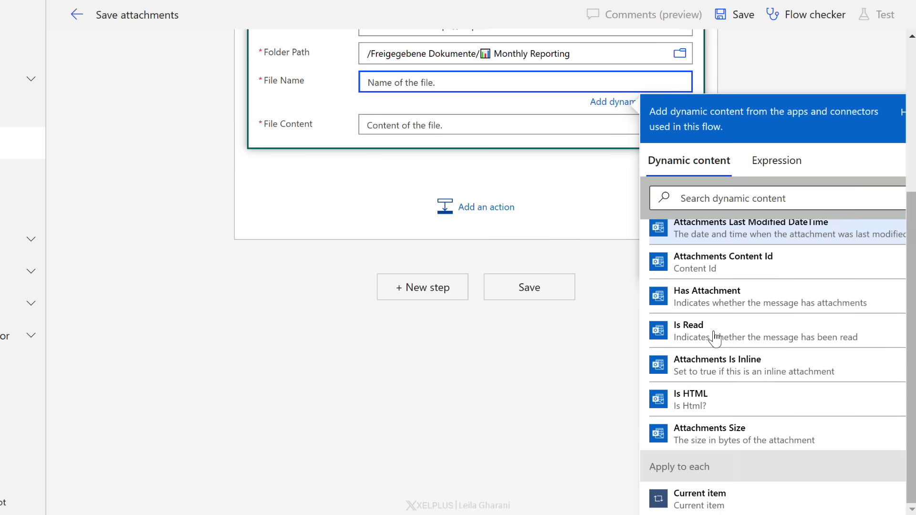
{"action": "scroll", "coordinate": [756, 361], "scroll_direction": "up", "scroll_amount": 2}
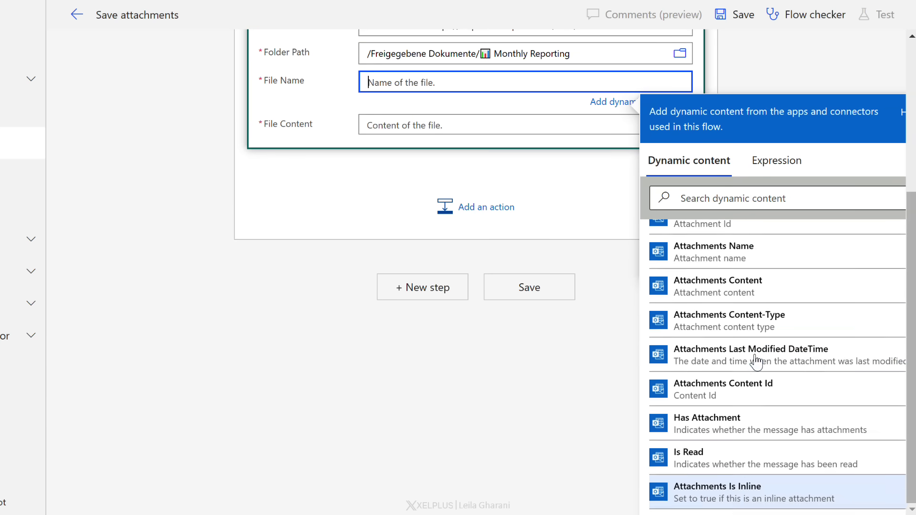
{"action": "scroll", "coordinate": [756, 373], "scroll_direction": "up", "scroll_amount": 2}
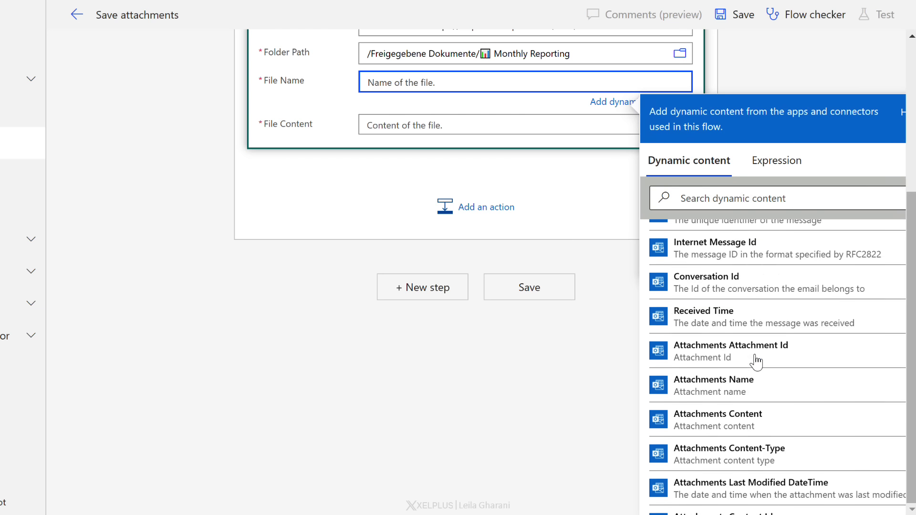
{"action": "left_click", "coordinate": [740, 394]}
{"action": "left_click", "coordinate": [403, 128]}
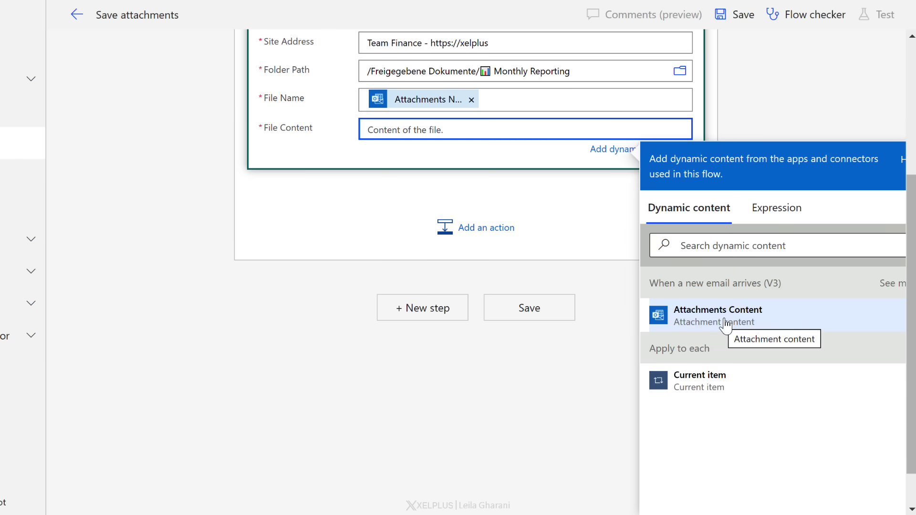
{"action": "left_click", "coordinate": [724, 326]}
{"action": "left_click", "coordinate": [305, 187]}
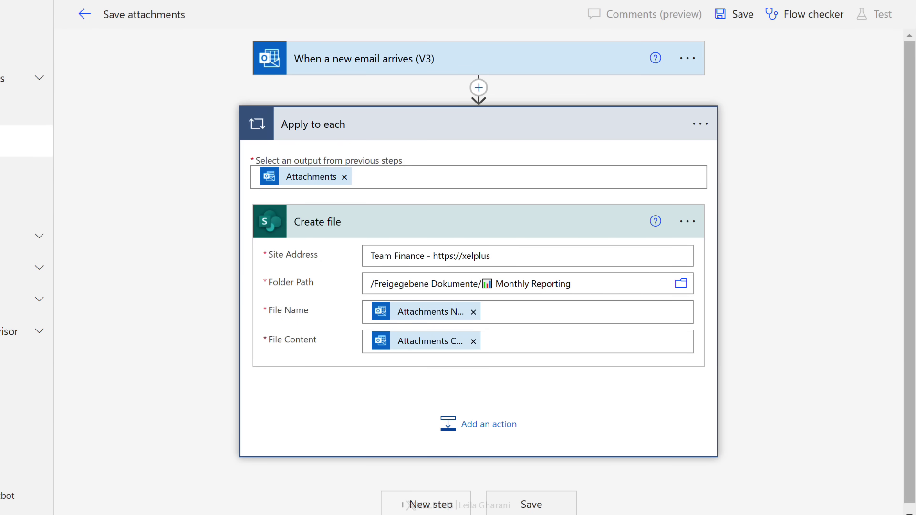
Save 'Save attachments' and start a manual test run awaiting a new email
{"action": "left_click", "coordinate": [530, 504]}
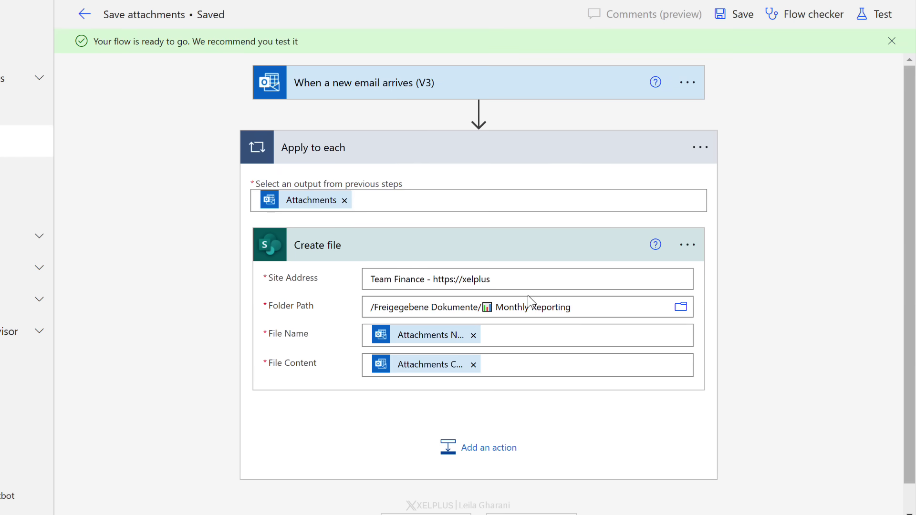
{"action": "left_click", "coordinate": [450, 79]}
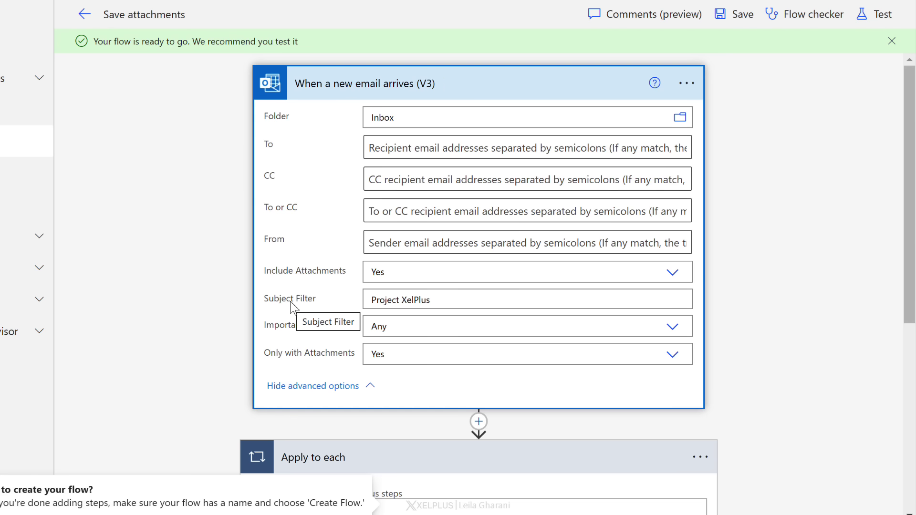
{"action": "left_click", "coordinate": [871, 20]}
{"action": "left_click", "coordinate": [696, 53]}
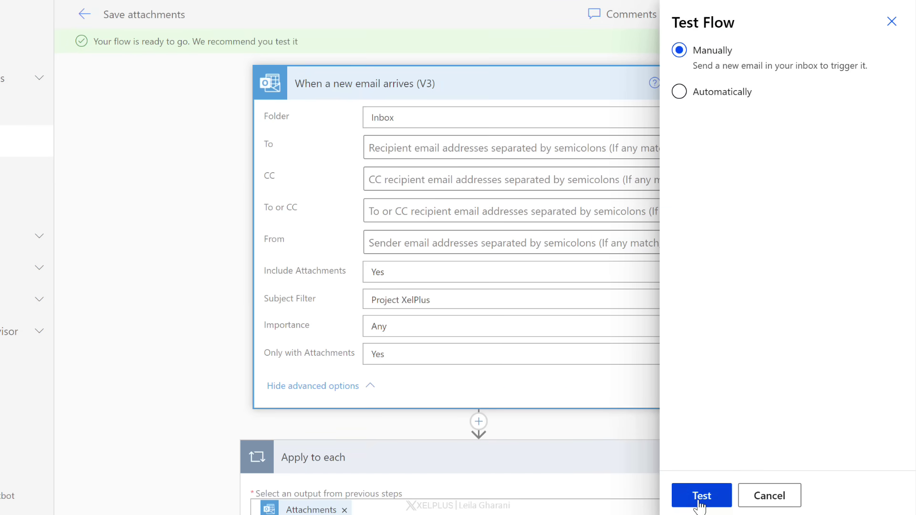
{"action": "left_click", "coordinate": [701, 501]}
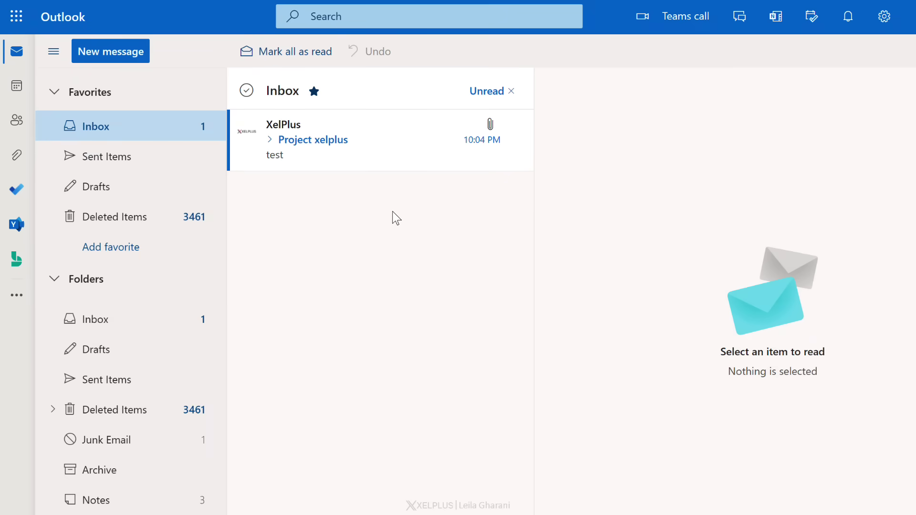
{"action": "mouse_move", "coordinate": [380, 141]}
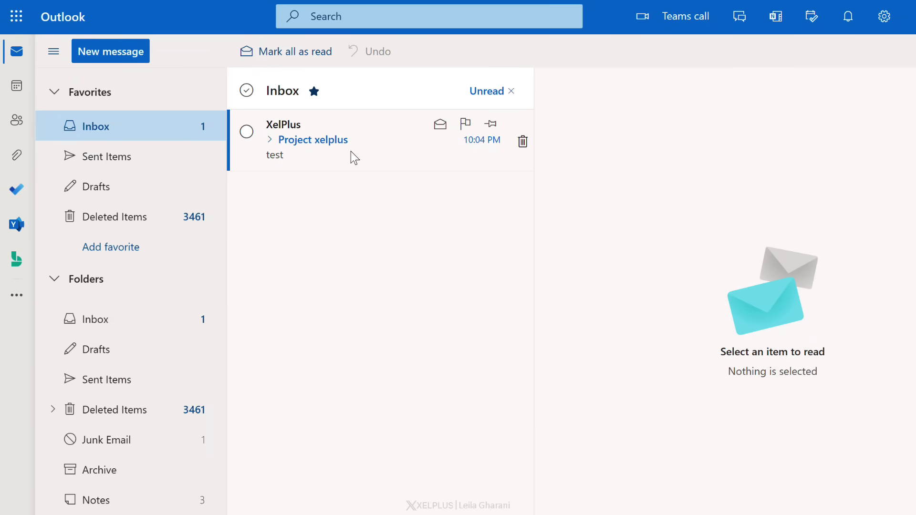
Open the 'Project xelplus' email and expand its two attachments
{"action": "left_click", "coordinate": [362, 150]}
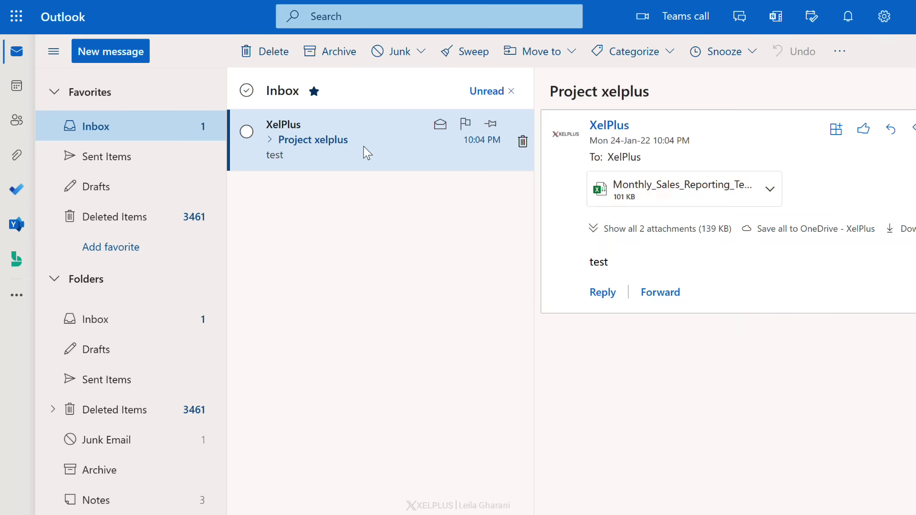
{"action": "left_click", "coordinate": [679, 229]}
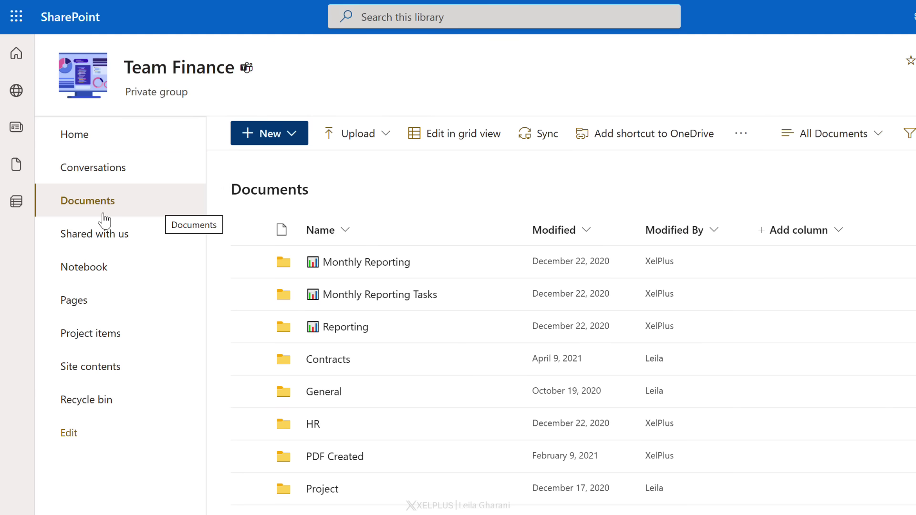
Inside the Monthly Reporting library, add a new folder named 'Boss' and open it
{"action": "left_click", "coordinate": [367, 263]}
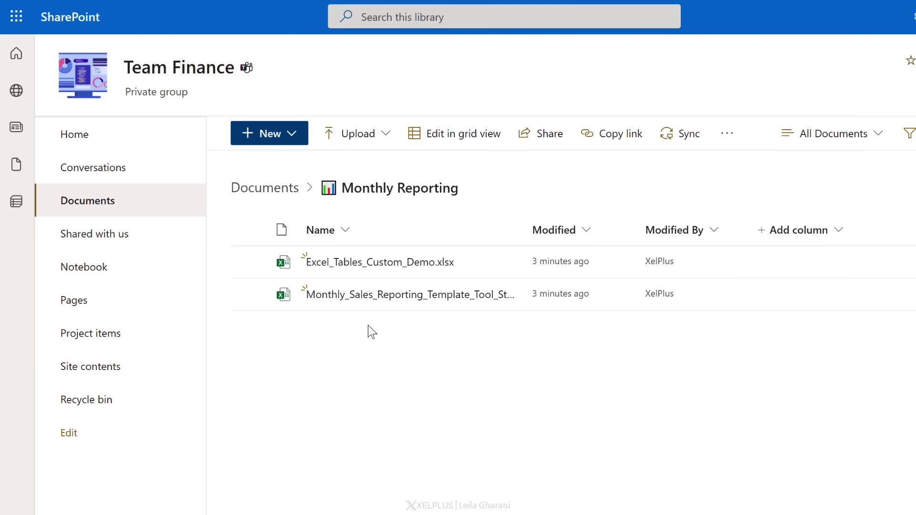
{"action": "left_click", "coordinate": [270, 134]}
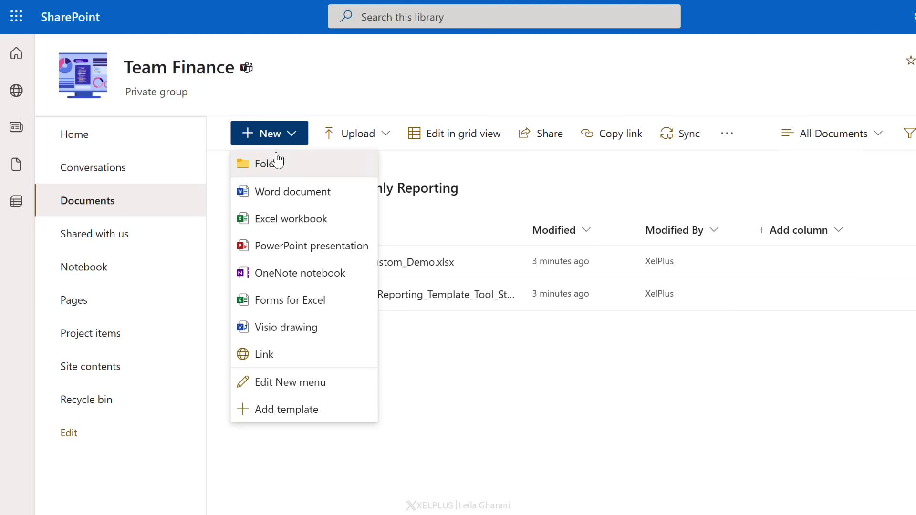
{"action": "left_click", "coordinate": [277, 162]}
{"action": "type", "text": "Boss"}
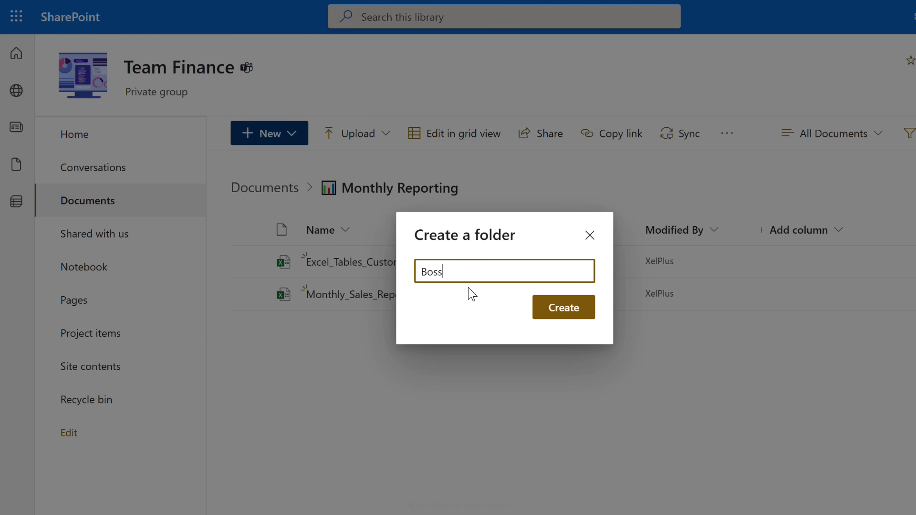
{"action": "key", "text": "Return"}
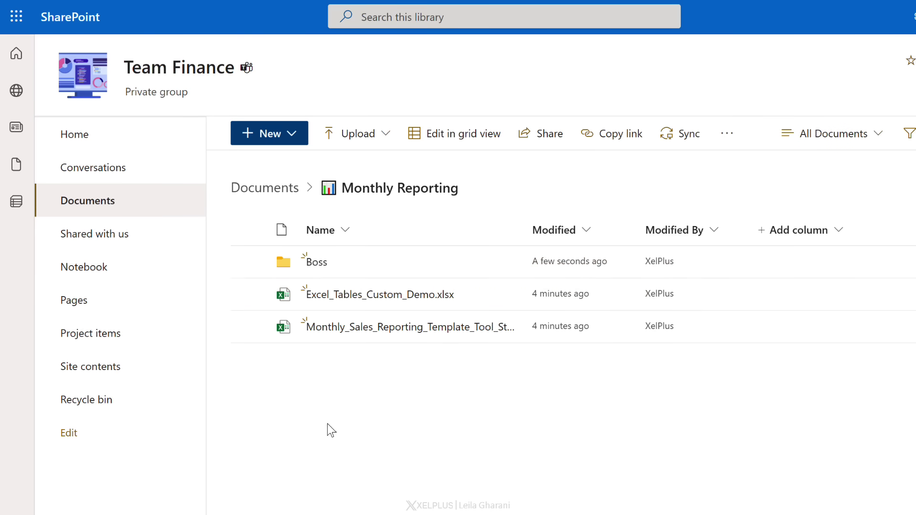
{"action": "left_click", "coordinate": [314, 263]}
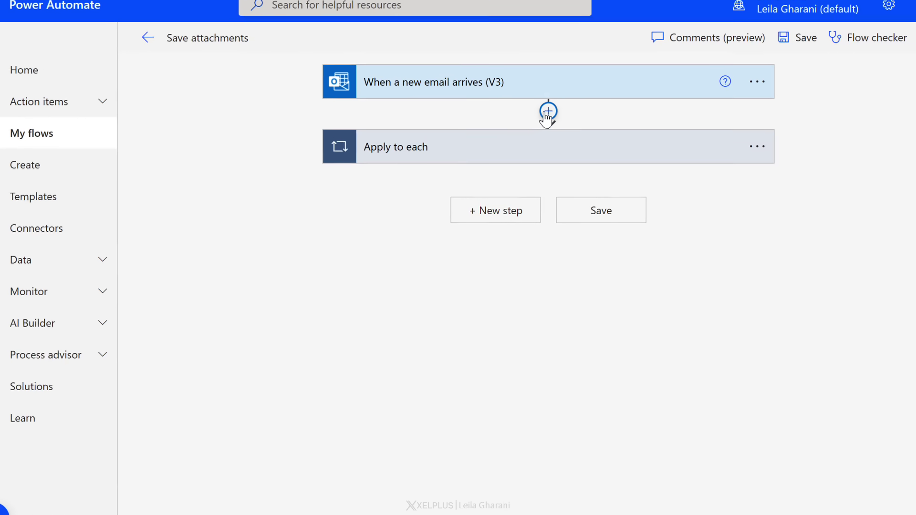
Insert a Switch control between the new-email trigger and the Apply to each loop
{"action": "left_click", "coordinate": [580, 123]}
{"action": "left_click", "coordinate": [479, 112]}
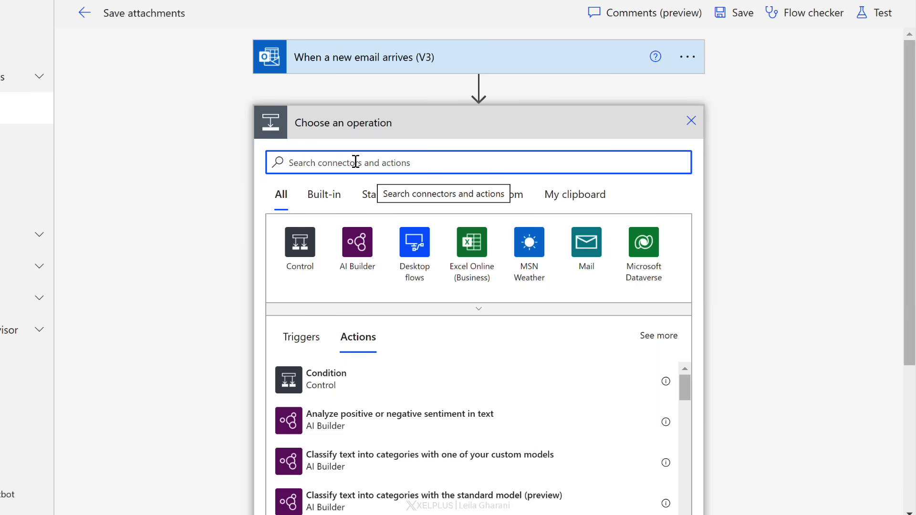
{"action": "type", "text": "swit"}
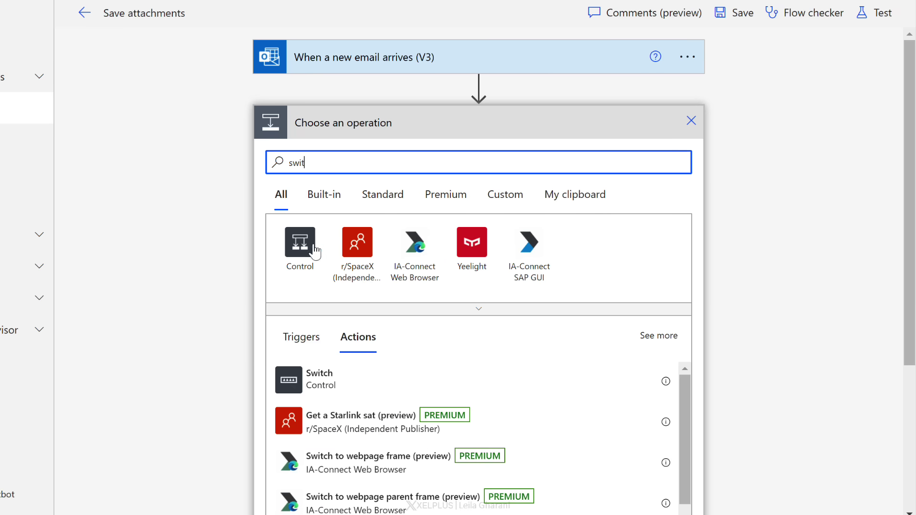
{"action": "left_click", "coordinate": [320, 380]}
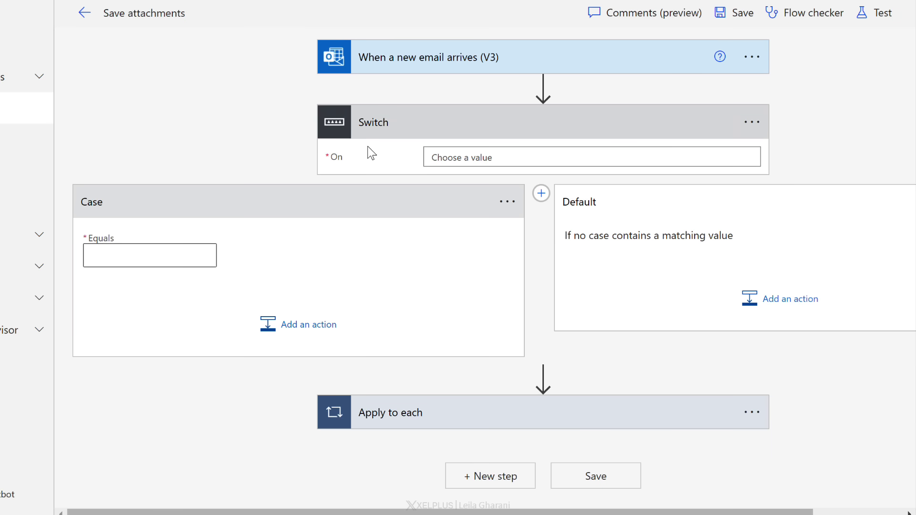
{"action": "left_click", "coordinate": [514, 157]}
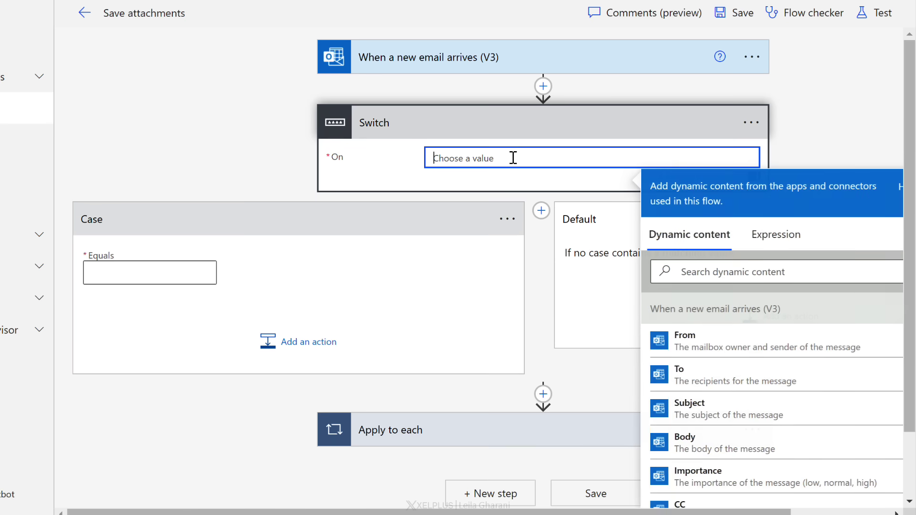
{"action": "left_click", "coordinate": [722, 351]}
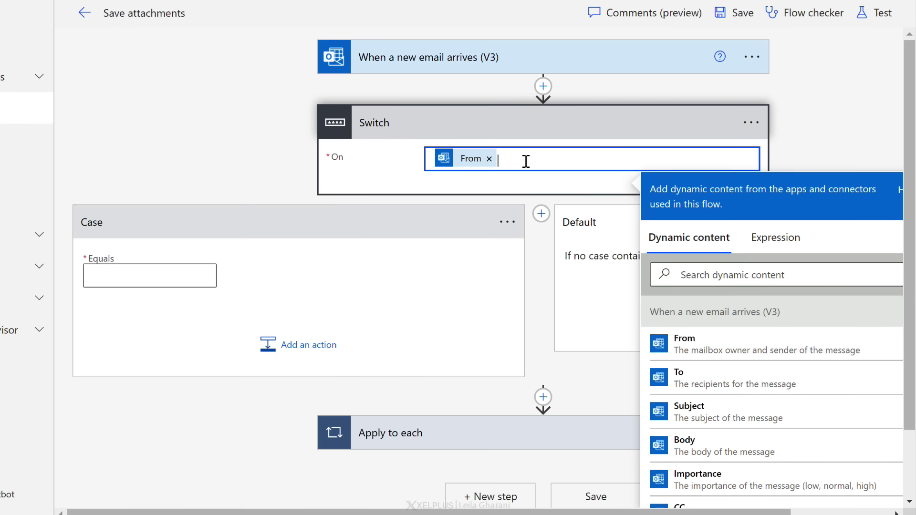
{"action": "left_click", "coordinate": [120, 273]}
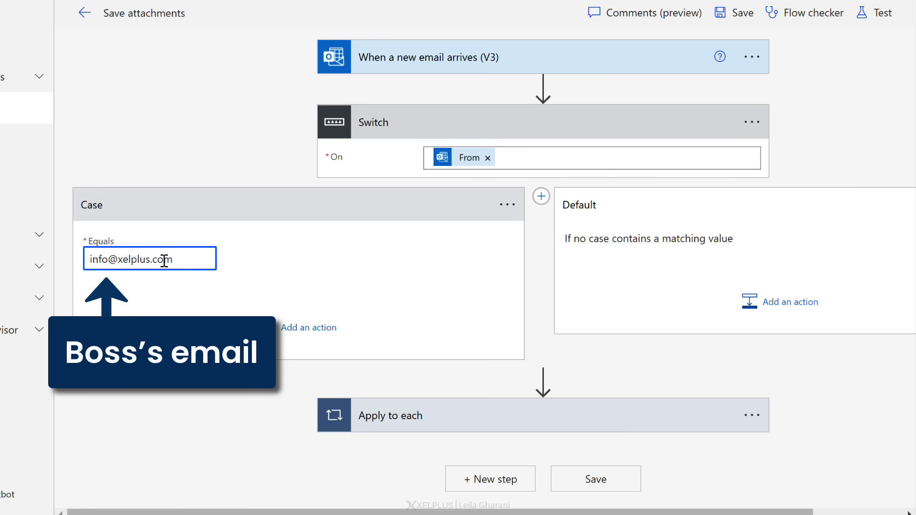
Inside the Case, add an Apply to each over Attachments and begin adding an action within it
{"action": "left_click", "coordinate": [291, 334]}
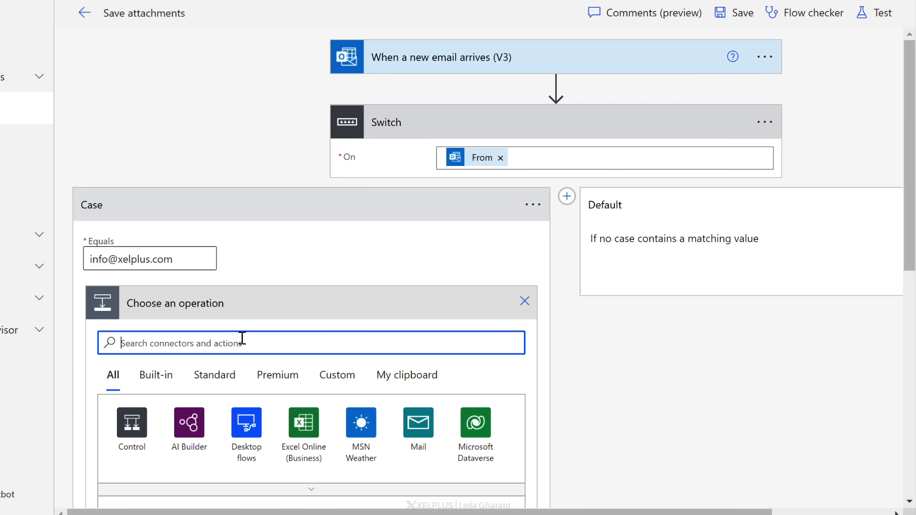
{"action": "type", "text": "apply"}
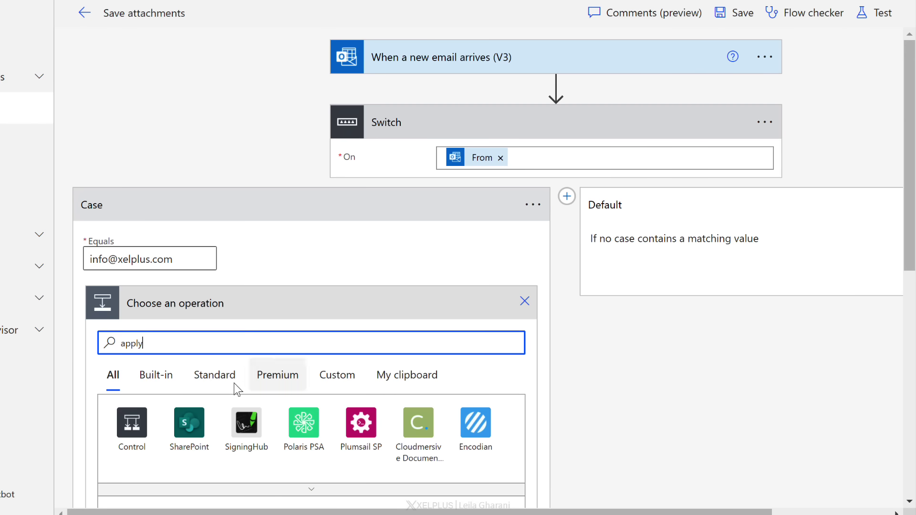
{"action": "scroll", "coordinate": [172, 410], "scroll_direction": "down", "scroll_amount": 3}
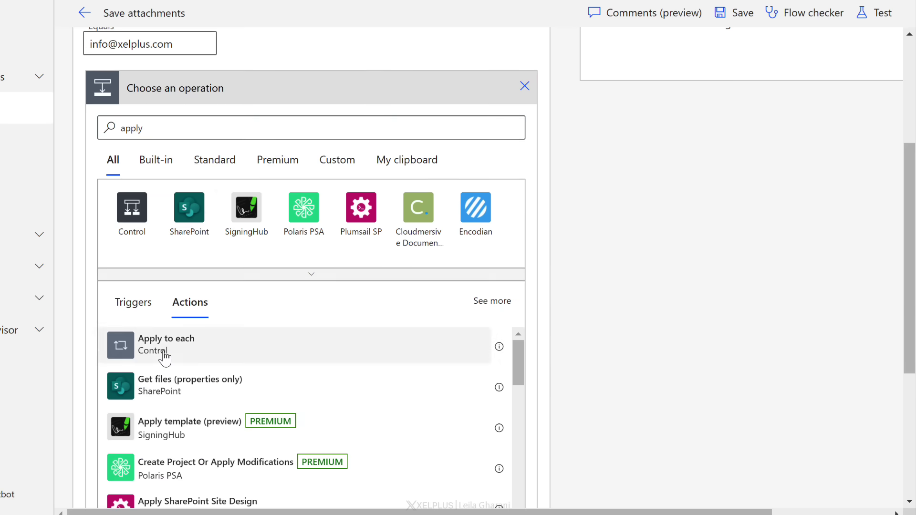
{"action": "left_click", "coordinate": [164, 351]}
{"action": "left_click", "coordinate": [151, 170]}
{"action": "type", "text": "atta"}
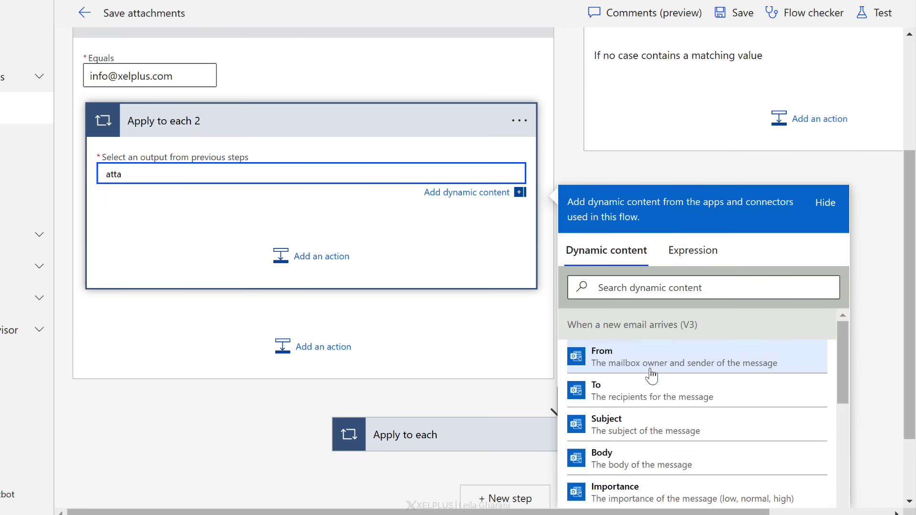
{"action": "scroll", "coordinate": [650, 376], "scroll_direction": "down", "scroll_amount": 3}
{"action": "scroll", "coordinate": [651, 380], "scroll_direction": "down", "scroll_amount": 3}
{"action": "scroll", "coordinate": [652, 394], "scroll_direction": "down", "scroll_amount": 3}
{"action": "scroll", "coordinate": [651, 408], "scroll_direction": "down", "scroll_amount": 1}
{"action": "scroll", "coordinate": [647, 423], "scroll_direction": "down", "scroll_amount": 2}
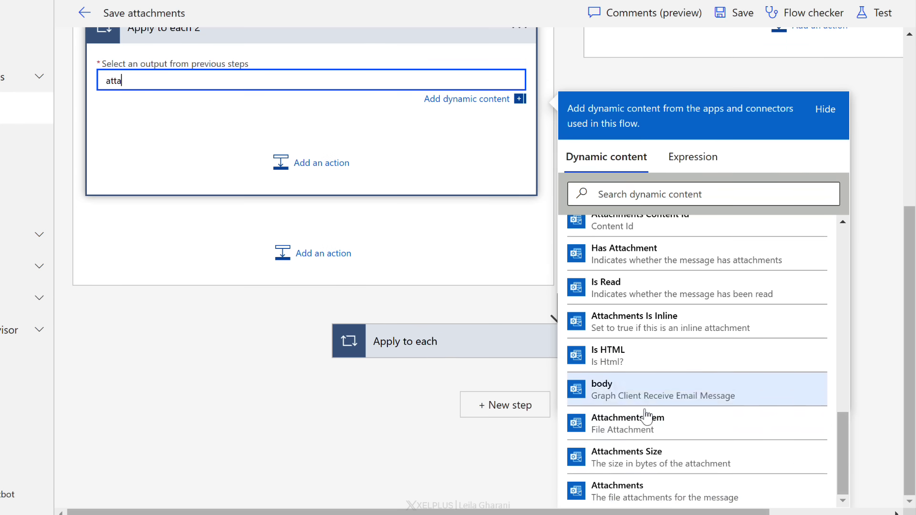
{"action": "left_click", "coordinate": [608, 494]}
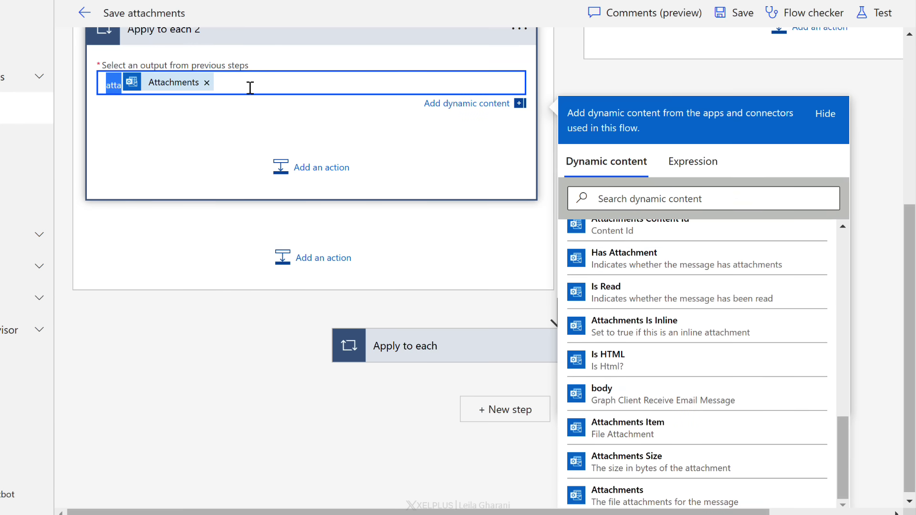
{"action": "key", "text": "BackSpace"}
{"action": "left_click", "coordinate": [321, 167]}
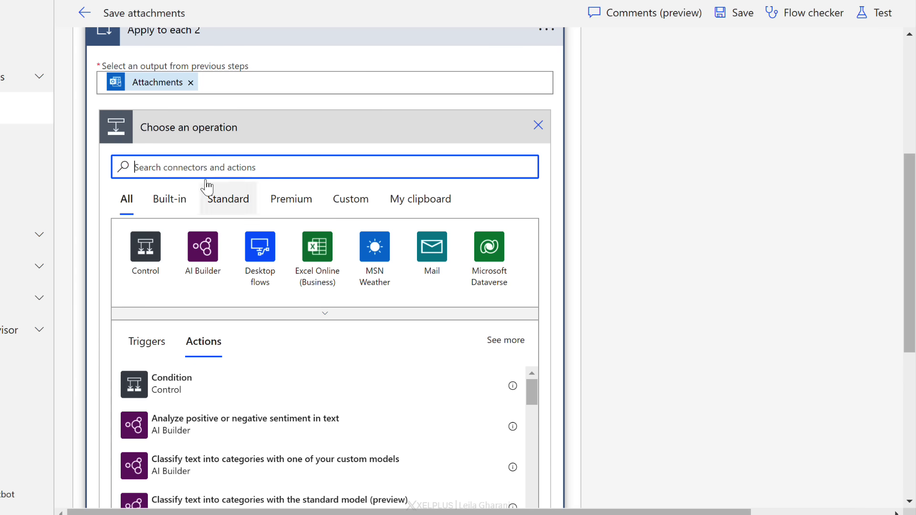
{"action": "type", "text": "sharepoint"}
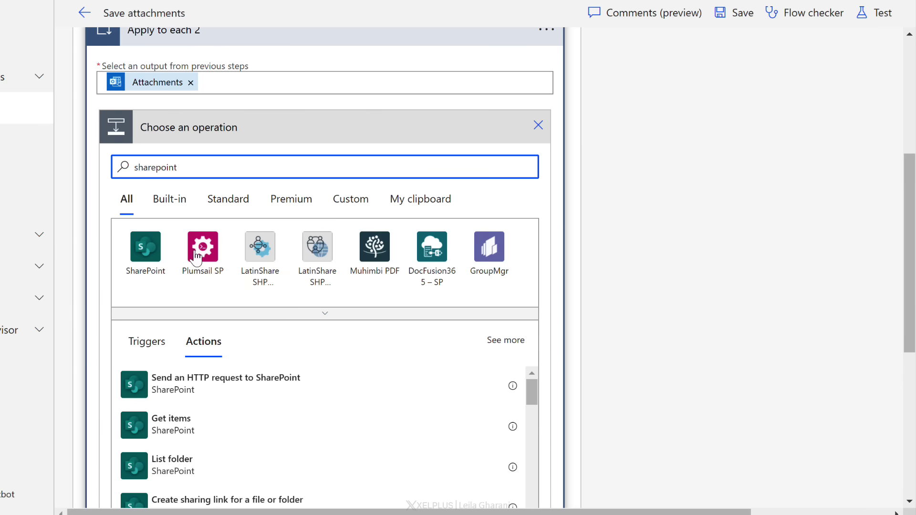
{"action": "scroll", "coordinate": [215, 430], "scroll_direction": "down", "scroll_amount": 2}
{"action": "scroll", "coordinate": [232, 443], "scroll_direction": "down", "scroll_amount": 2}
{"action": "scroll", "coordinate": [237, 448], "scroll_direction": "down", "scroll_amount": 2}
{"action": "scroll", "coordinate": [237, 452], "scroll_direction": "down", "scroll_amount": 1}
{"action": "scroll", "coordinate": [237, 444], "scroll_direction": "down", "scroll_amount": 1}
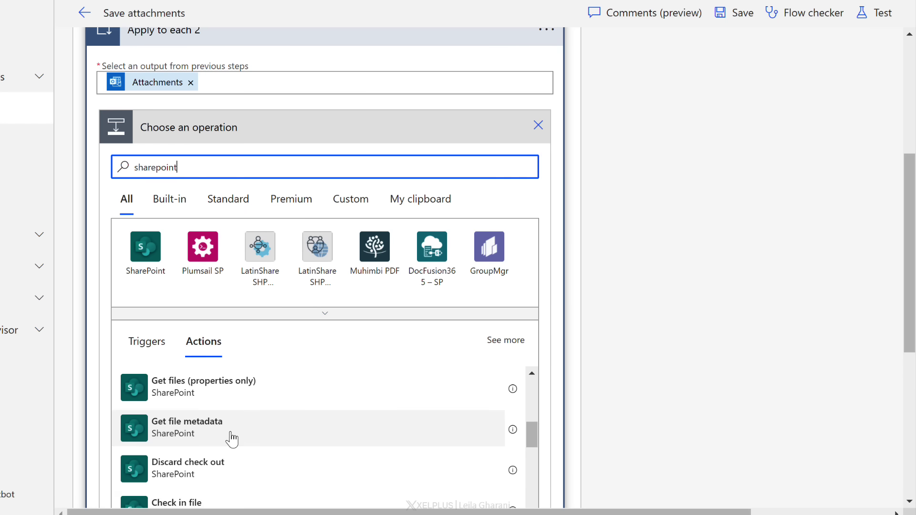
{"action": "scroll", "coordinate": [227, 435], "scroll_direction": "down", "scroll_amount": 2}
{"action": "scroll", "coordinate": [232, 438], "scroll_direction": "down", "scroll_amount": 1}
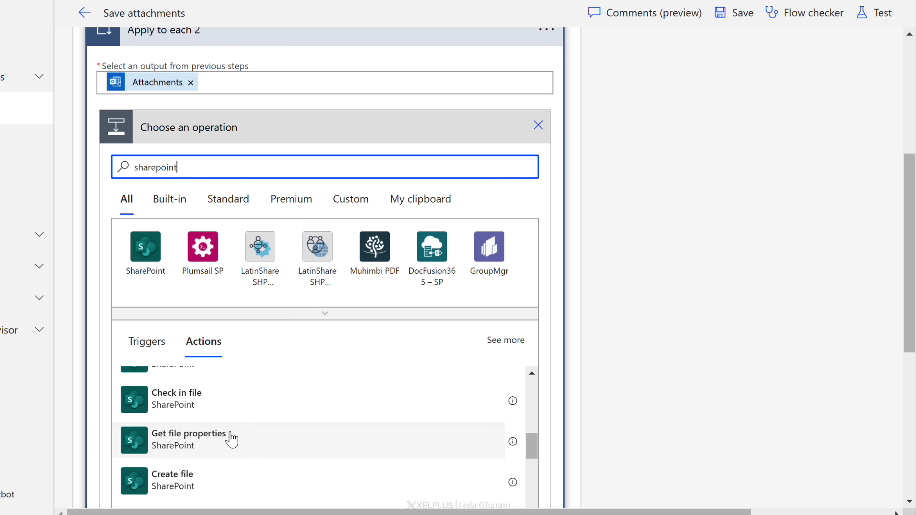
Add a SharePoint Create file action on Team Finance with folder Monthly Reporting/Boss
{"action": "left_click", "coordinate": [174, 485]}
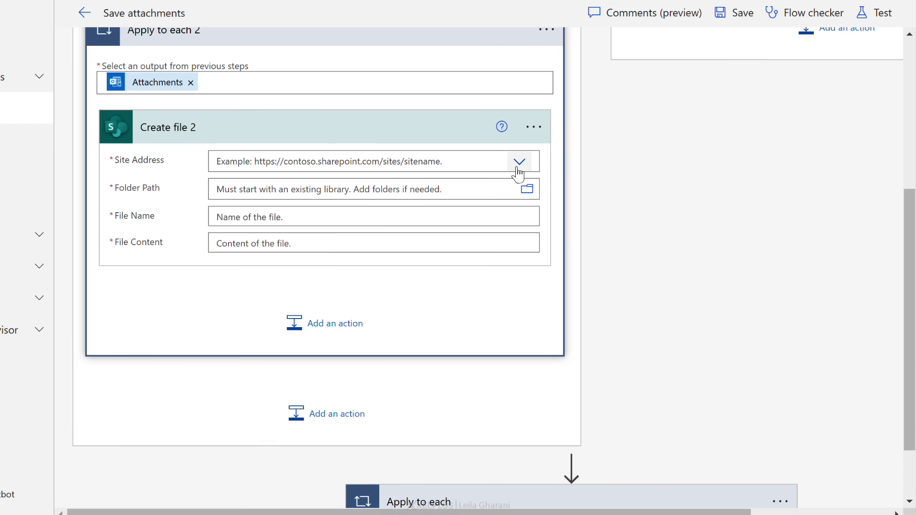
{"action": "left_click", "coordinate": [518, 169]}
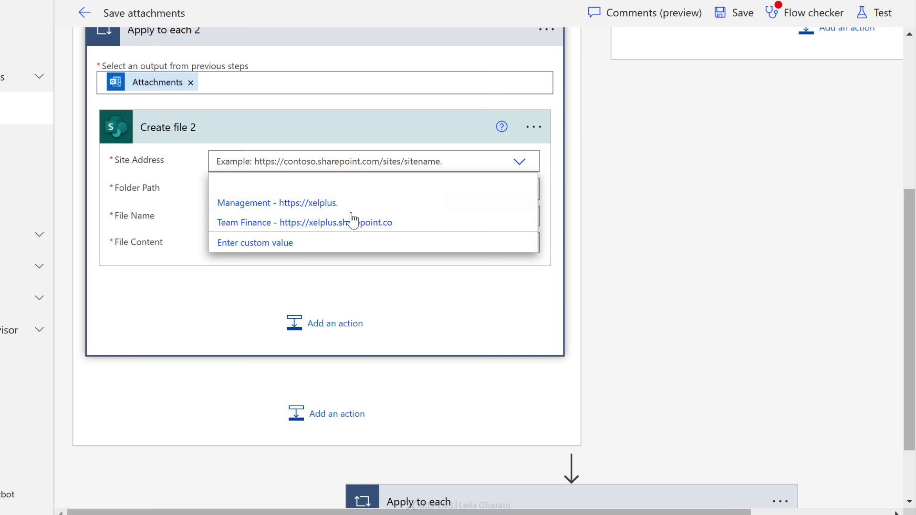
{"action": "left_click", "coordinate": [335, 221]}
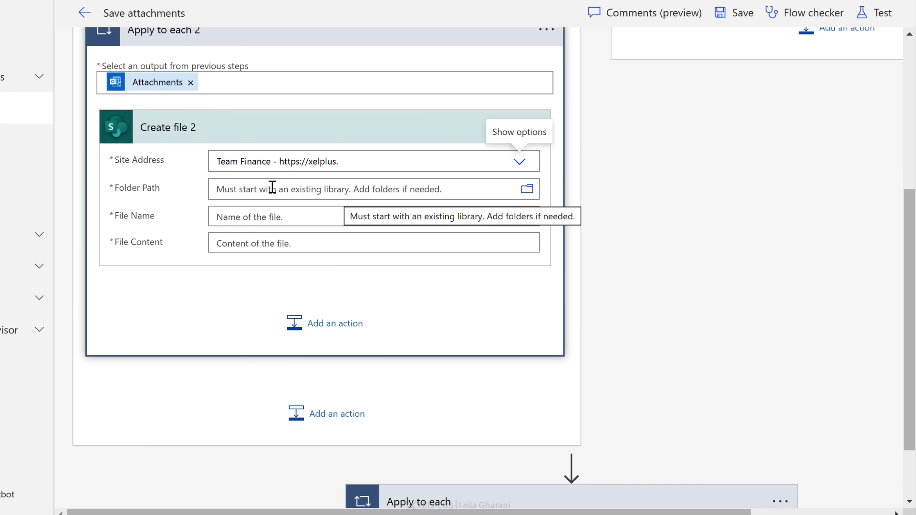
{"action": "left_click", "coordinate": [527, 190]}
{"action": "left_click", "coordinate": [747, 232]}
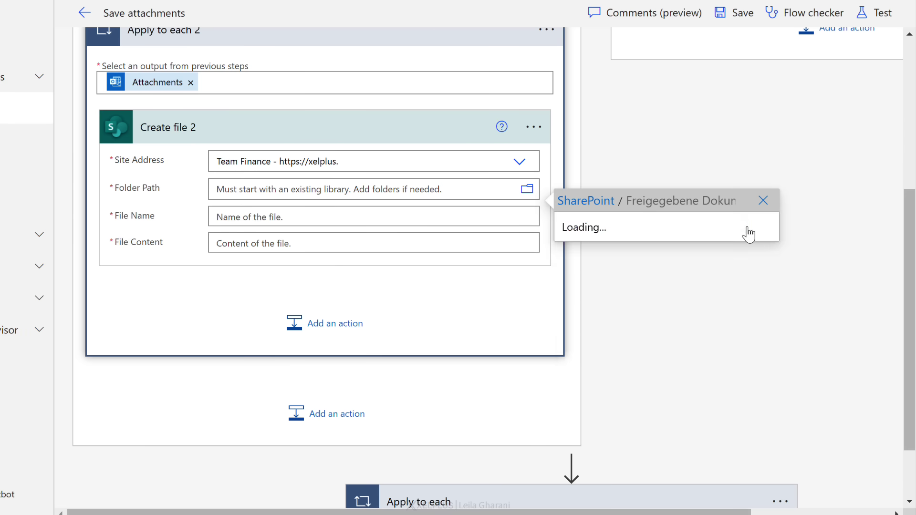
{"action": "left_click", "coordinate": [748, 232]}
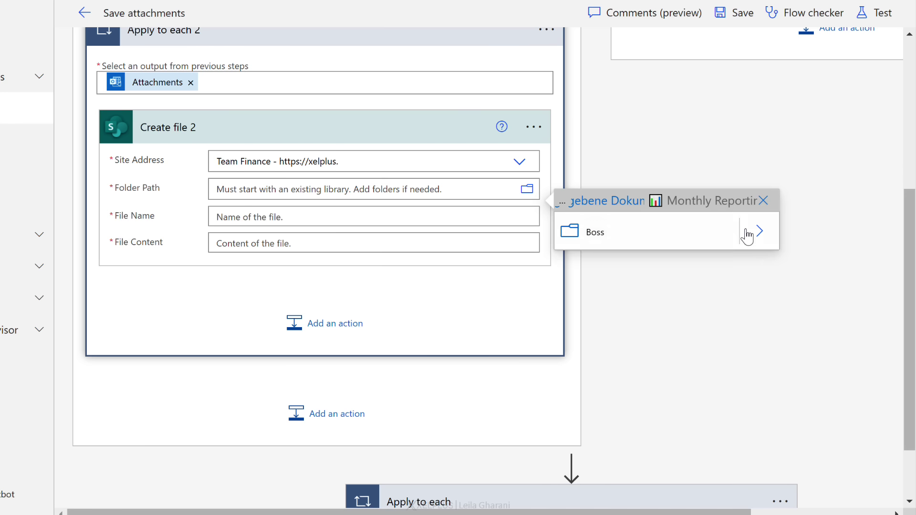
{"action": "left_click", "coordinate": [592, 238]}
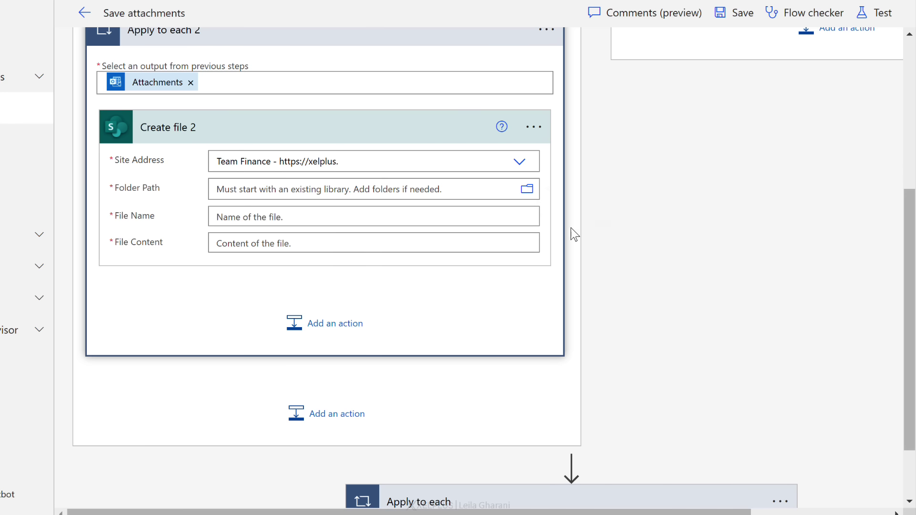
Set File Name to Attachments Name and File Content to Attachments Content
{"action": "left_click", "coordinate": [285, 239]}
{"action": "scroll", "coordinate": [666, 462], "scroll_direction": "down", "scroll_amount": 4}
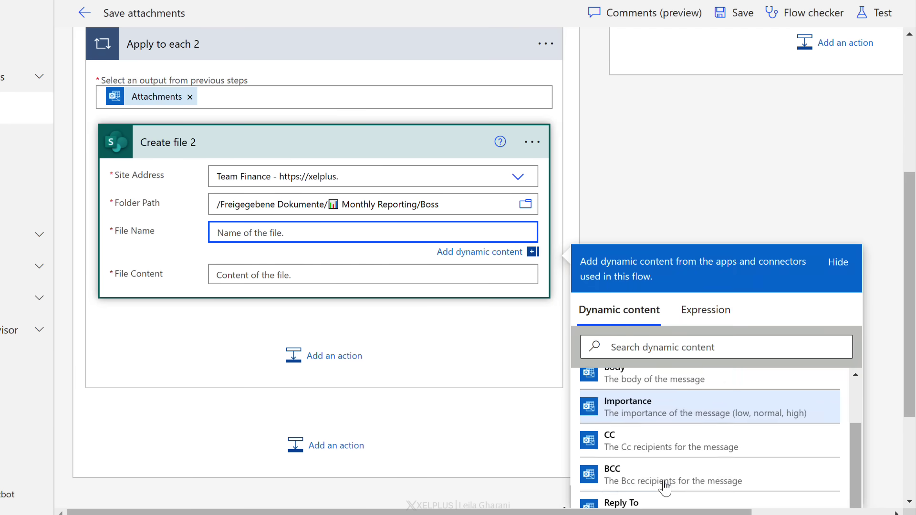
{"action": "scroll", "coordinate": [663, 459], "scroll_direction": "down", "scroll_amount": 1}
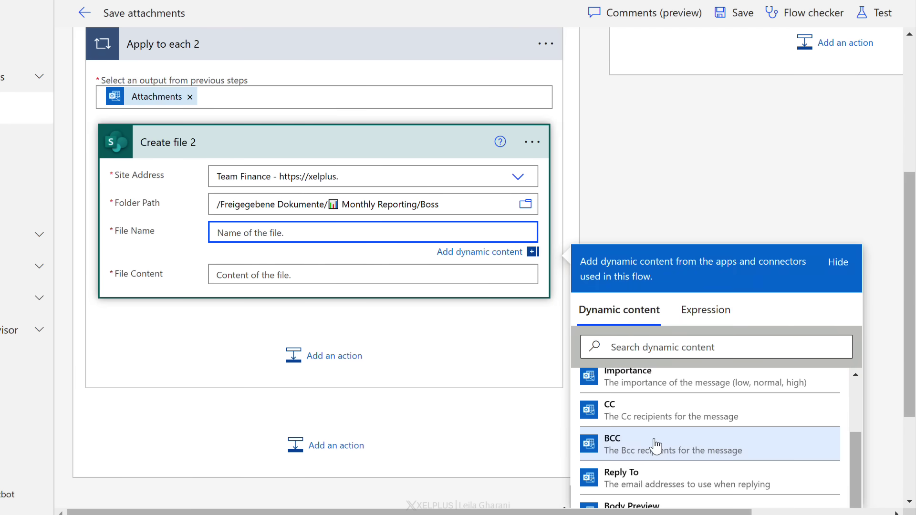
{"action": "scroll", "coordinate": [657, 444], "scroll_direction": "down", "scroll_amount": 1}
{"action": "scroll", "coordinate": [656, 443], "scroll_direction": "down", "scroll_amount": 3}
{"action": "scroll", "coordinate": [656, 436], "scroll_direction": "down", "scroll_amount": 1}
{"action": "scroll", "coordinate": [655, 427], "scroll_direction": "down", "scroll_amount": 1}
{"action": "scroll", "coordinate": [627, 435], "scroll_direction": "down", "scroll_amount": 2}
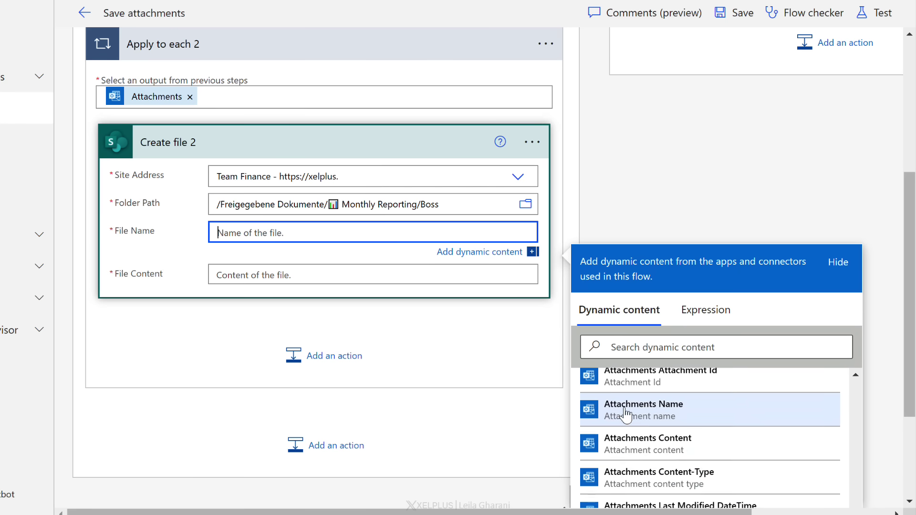
{"action": "left_click", "coordinate": [635, 412]}
{"action": "left_click", "coordinate": [293, 276]}
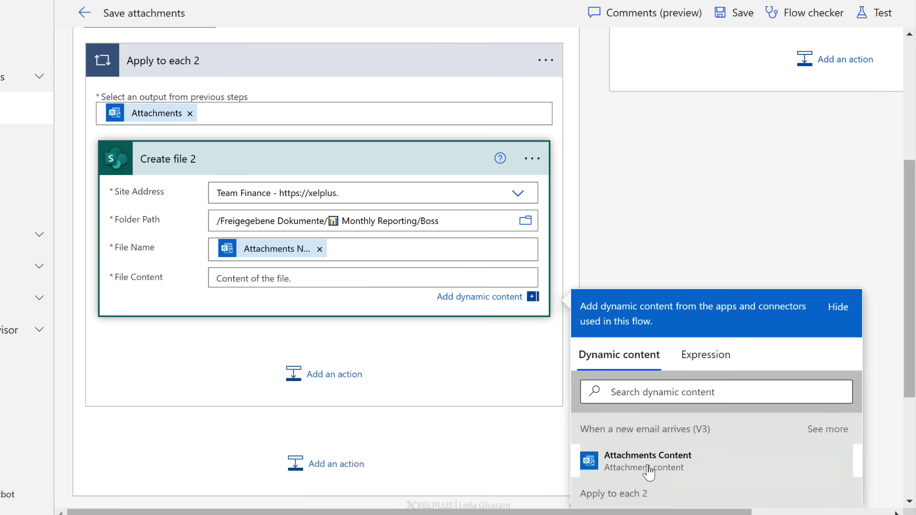
{"action": "left_click", "coordinate": [647, 465]}
{"action": "scroll", "coordinate": [572, 394], "scroll_direction": "down", "scroll_amount": 3}
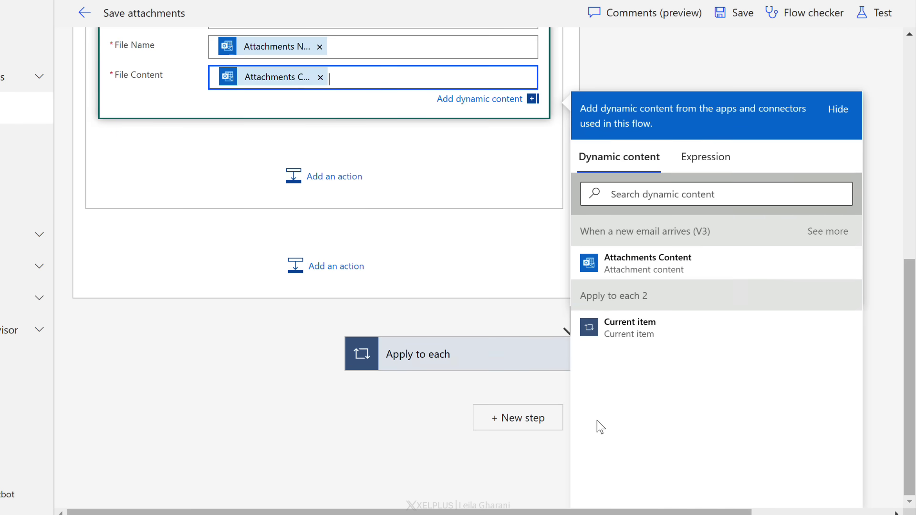
{"action": "scroll", "coordinate": [599, 312], "scroll_direction": "up", "scroll_amount": 1}
Add a Case 2 branch between Case and Default, then choose Delete from its menu
{"action": "left_click", "coordinate": [215, 327]}
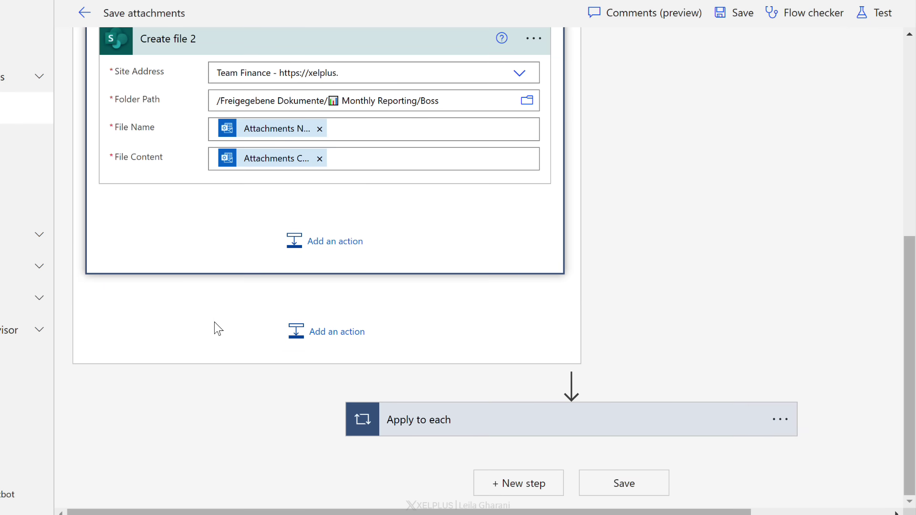
{"action": "scroll", "coordinate": [215, 322], "scroll_direction": "up", "scroll_amount": 2}
{"action": "scroll", "coordinate": [215, 308], "scroll_direction": "up", "scroll_amount": 1}
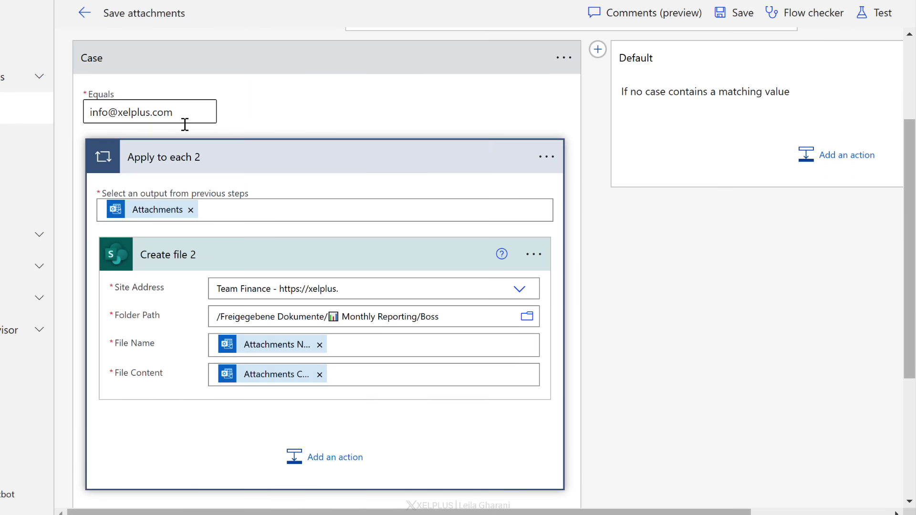
{"action": "scroll", "coordinate": [601, 100], "scroll_direction": "up", "scroll_amount": 1}
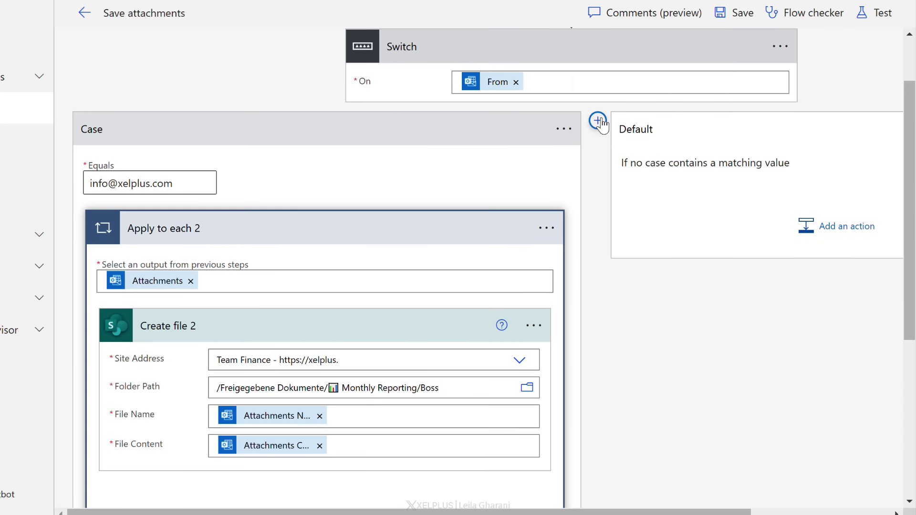
{"action": "left_click", "coordinate": [599, 121]}
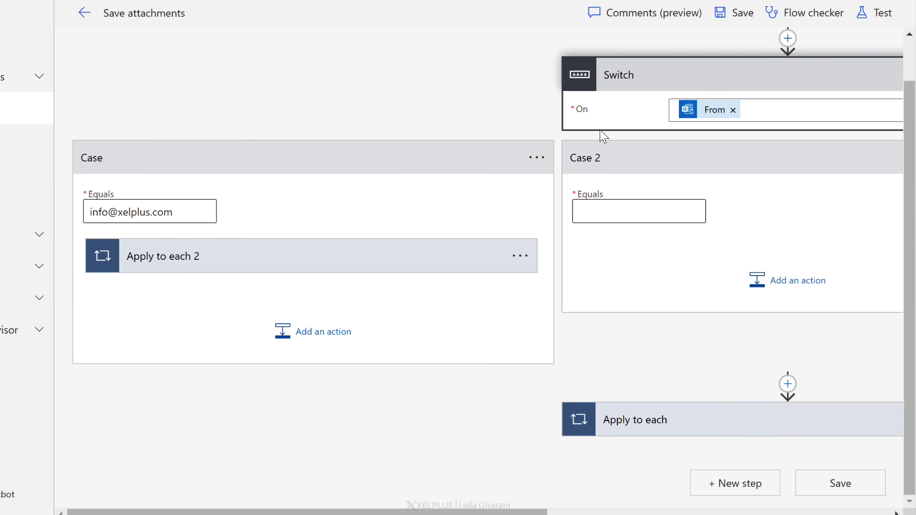
{"action": "left_click", "coordinate": [607, 209]}
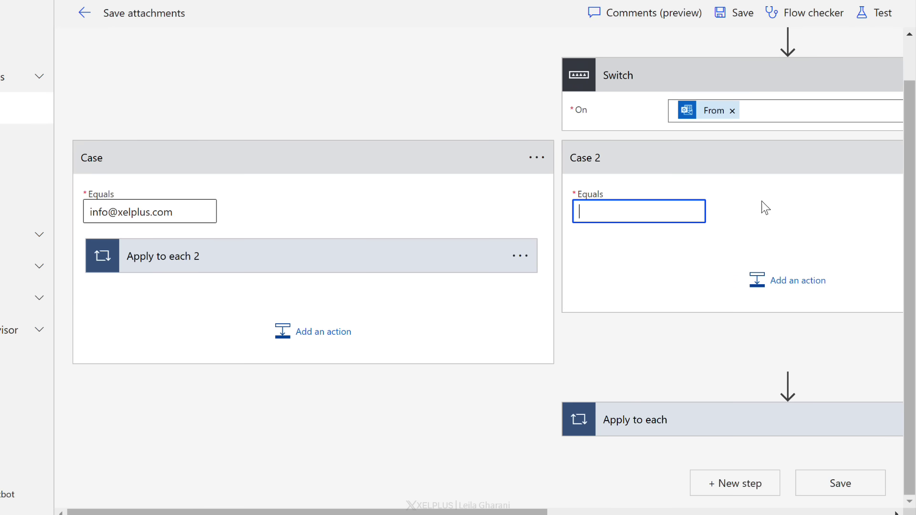
{"action": "left_click_drag", "start_coordinate": [422, 513], "coordinate": [689, 513]}
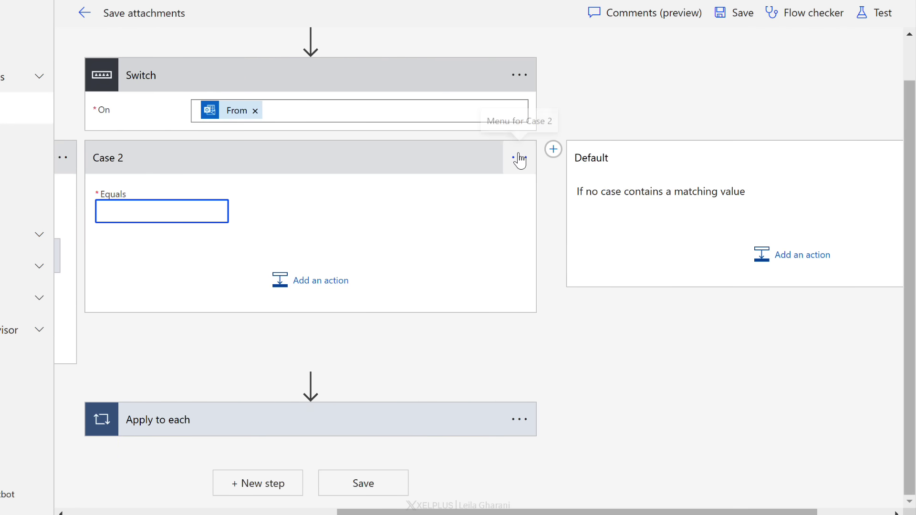
{"action": "left_click", "coordinate": [519, 160]}
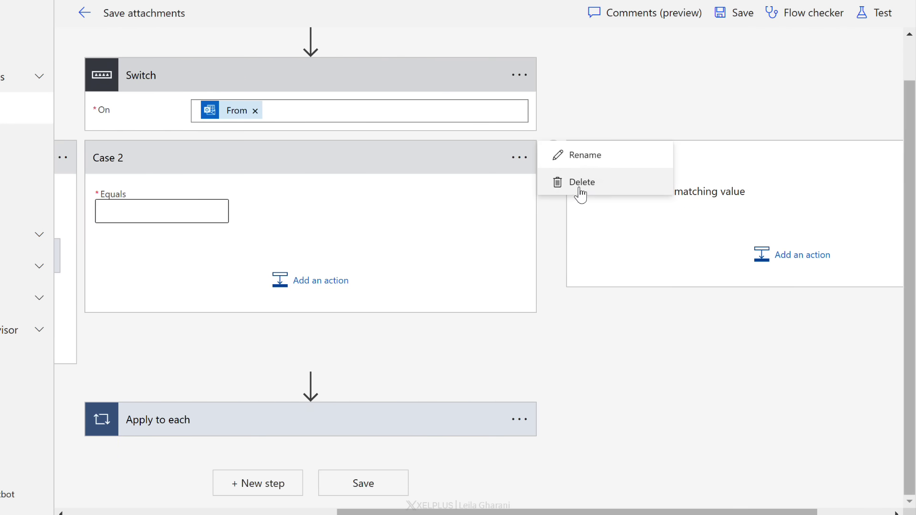
{"action": "left_click", "coordinate": [577, 182]}
Confirm deleting Case 2, move the original Apply to each into Default, and save
{"action": "left_click", "coordinate": [421, 271]}
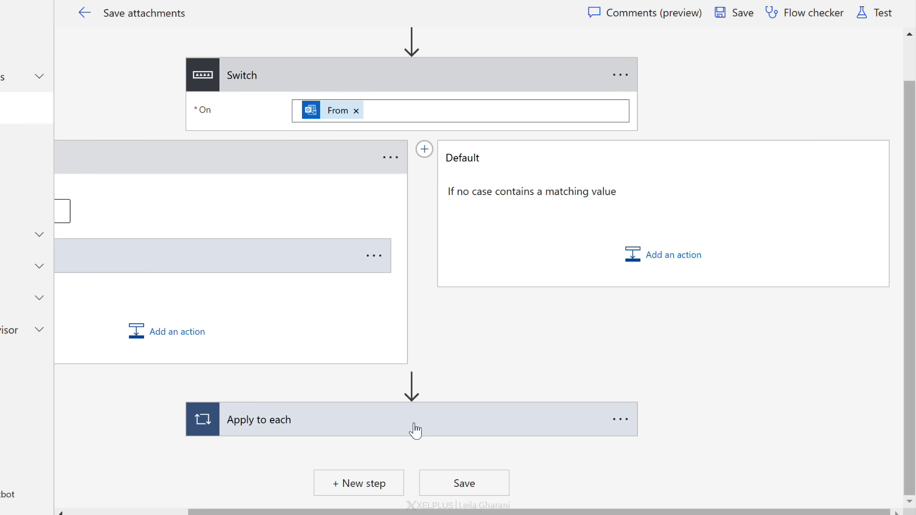
{"action": "left_click_drag", "start_coordinate": [399, 429], "coordinate": [683, 207]}
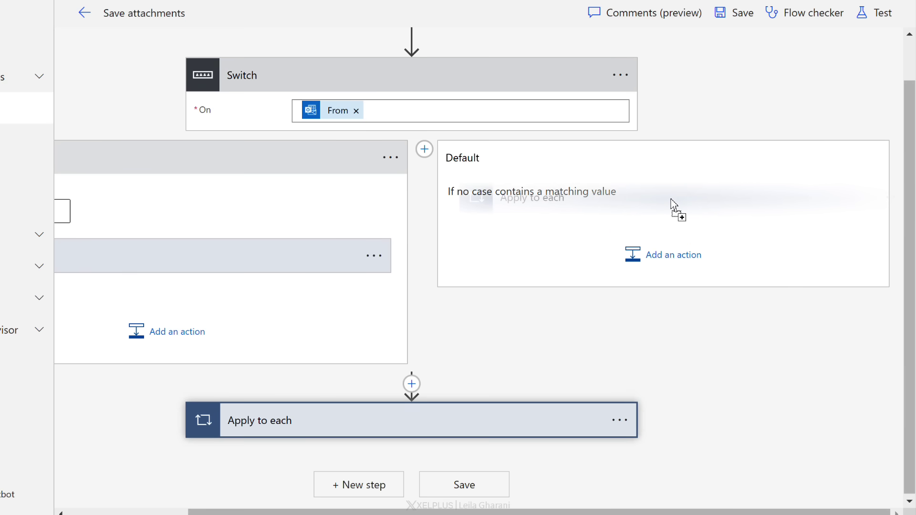
{"action": "left_click_drag", "start_coordinate": [682, 201], "coordinate": [671, 208]}
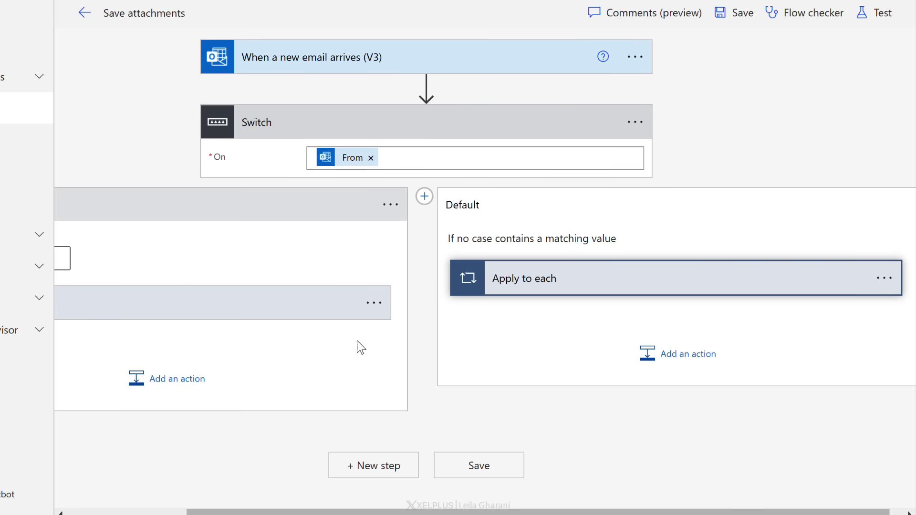
{"action": "left_click_drag", "start_coordinate": [320, 512], "coordinate": [133, 512]}
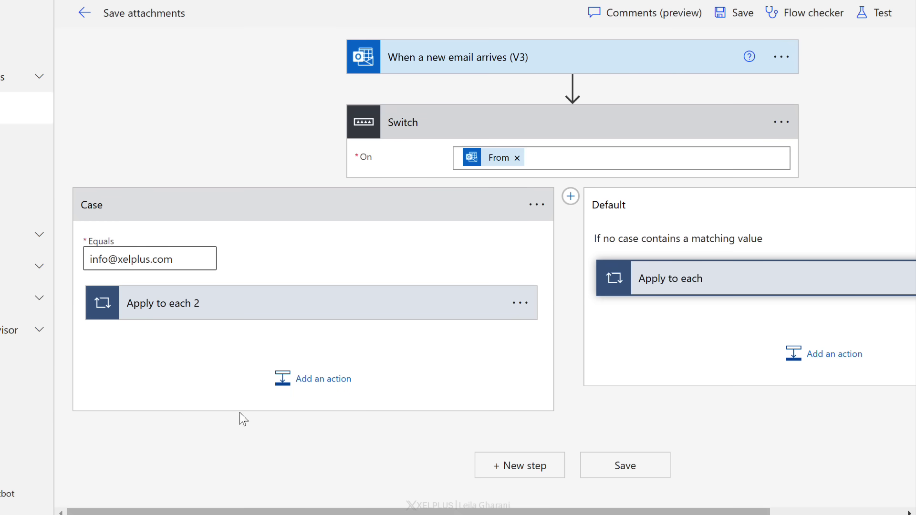
{"action": "left_click", "coordinate": [744, 14]}
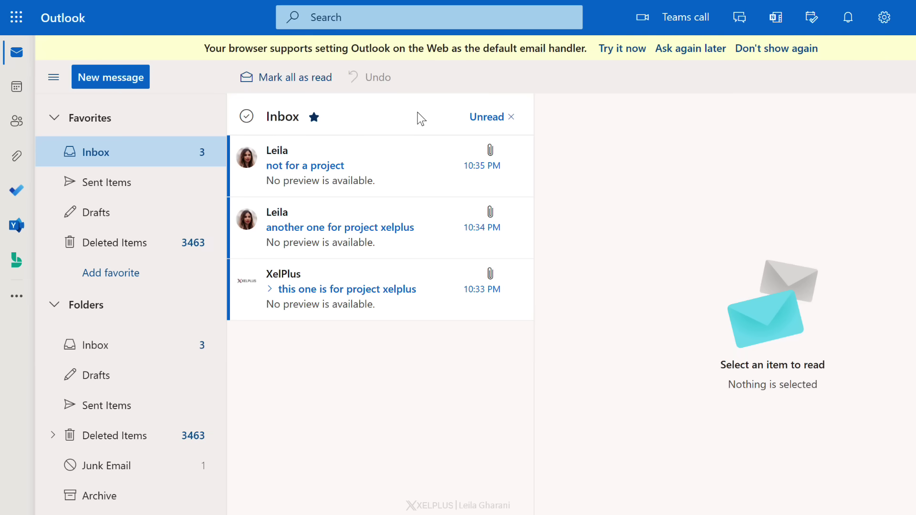
Read the three project test emails, expanding both attachments on 'another one for project xelplus'
{"action": "mouse_move", "coordinate": [343, 166]}
{"action": "left_click", "coordinate": [329, 179]}
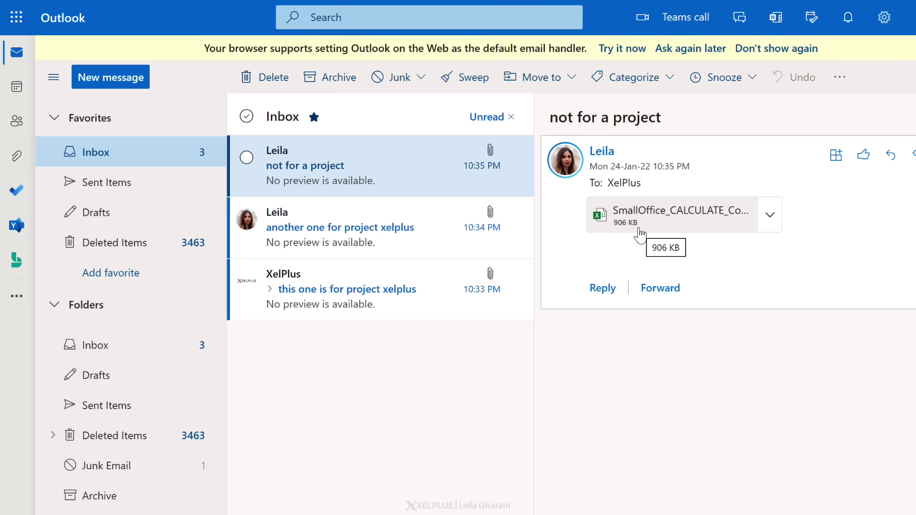
{"action": "left_click", "coordinate": [323, 229]}
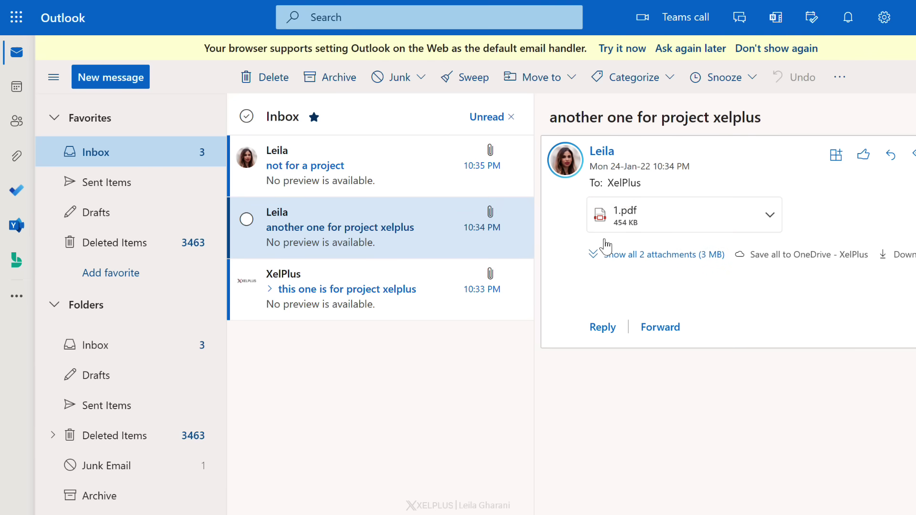
{"action": "left_click", "coordinate": [646, 256]}
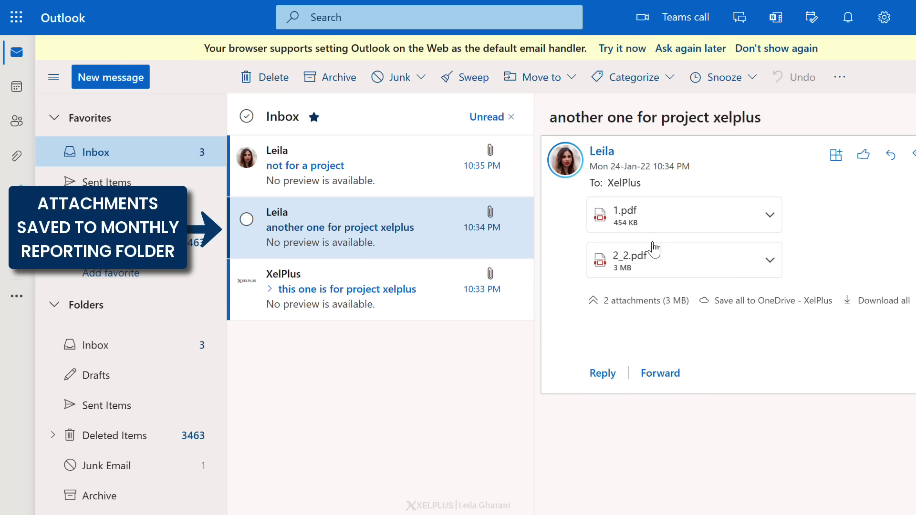
{"action": "left_click", "coordinate": [380, 290]}
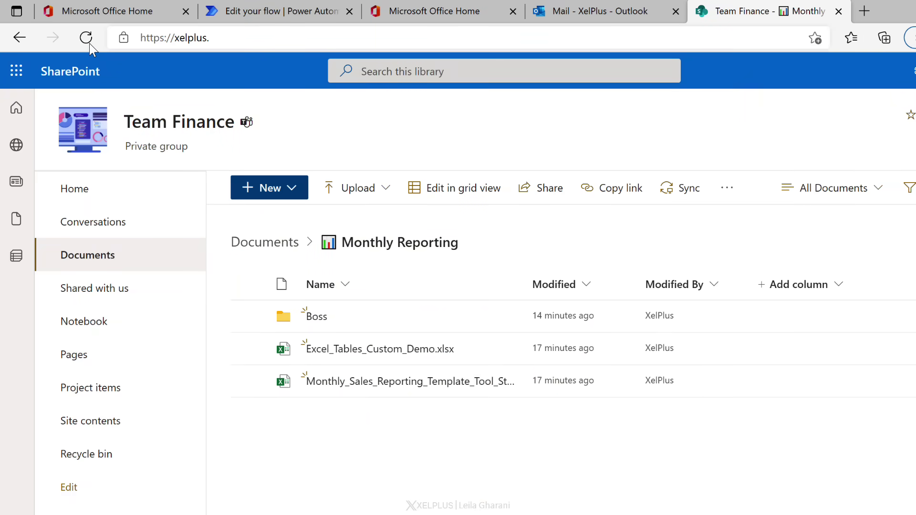
Refresh Monthly Reporting to reveal 1.pdf and 2_2.pdf, then open the Boss folder
{"action": "left_click", "coordinate": [89, 43]}
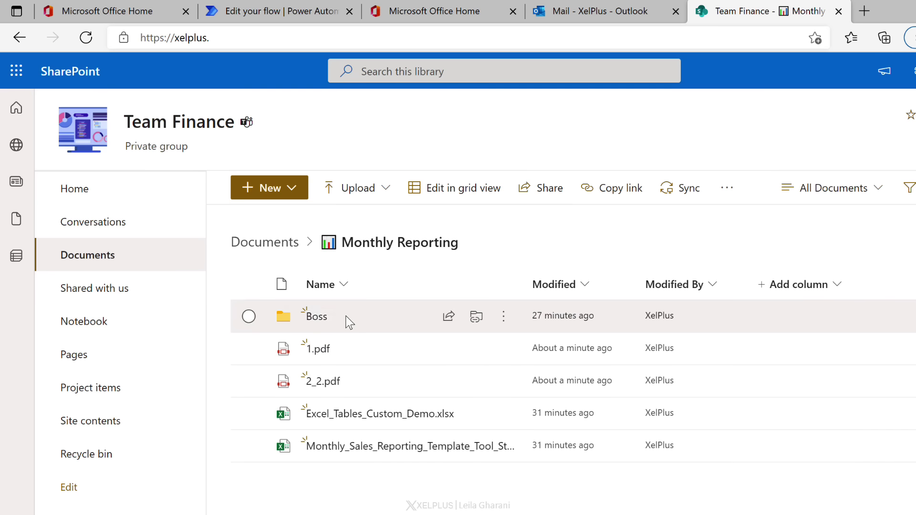
{"action": "left_click", "coordinate": [346, 319]}
{"action": "left_click", "coordinate": [305, 320]}
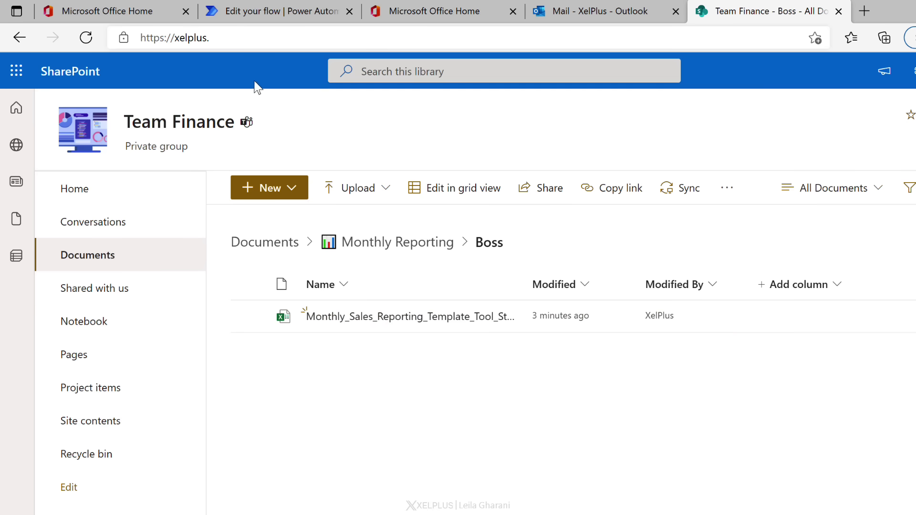
{"action": "left_click", "coordinate": [250, 14]}
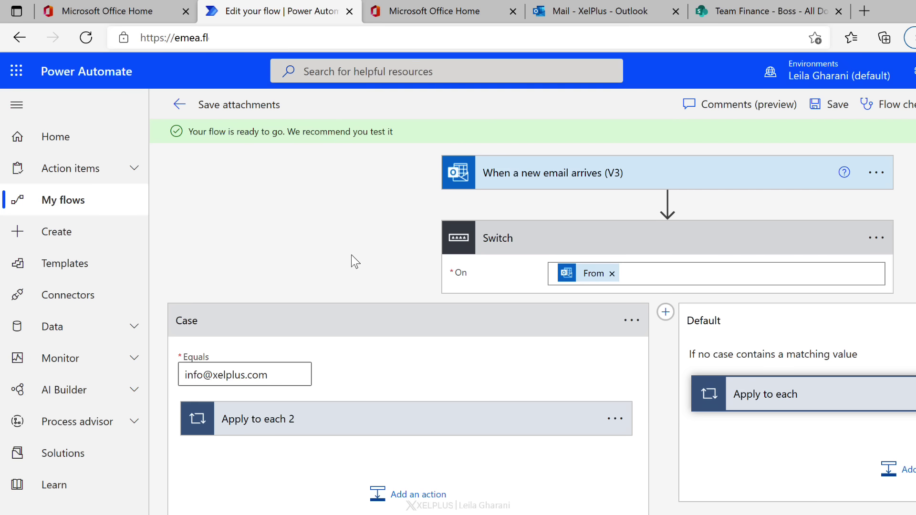
{"action": "left_click", "coordinate": [761, 12]}
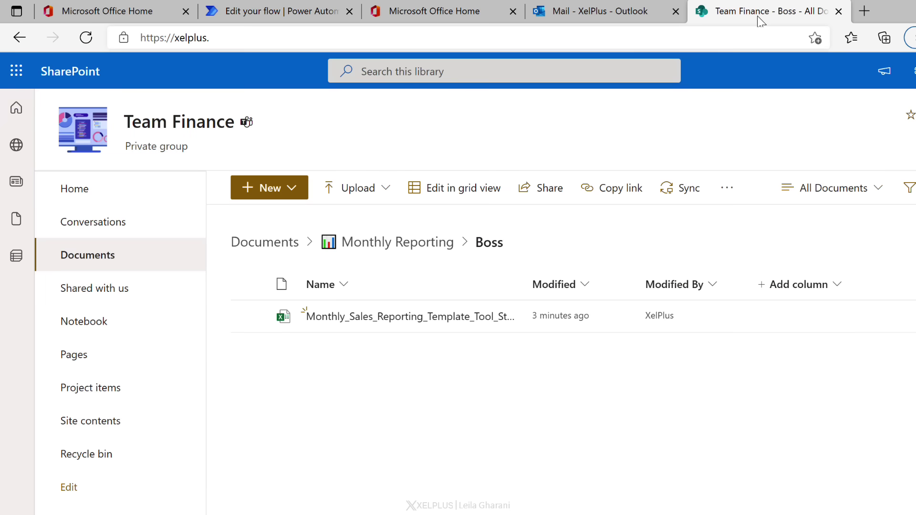